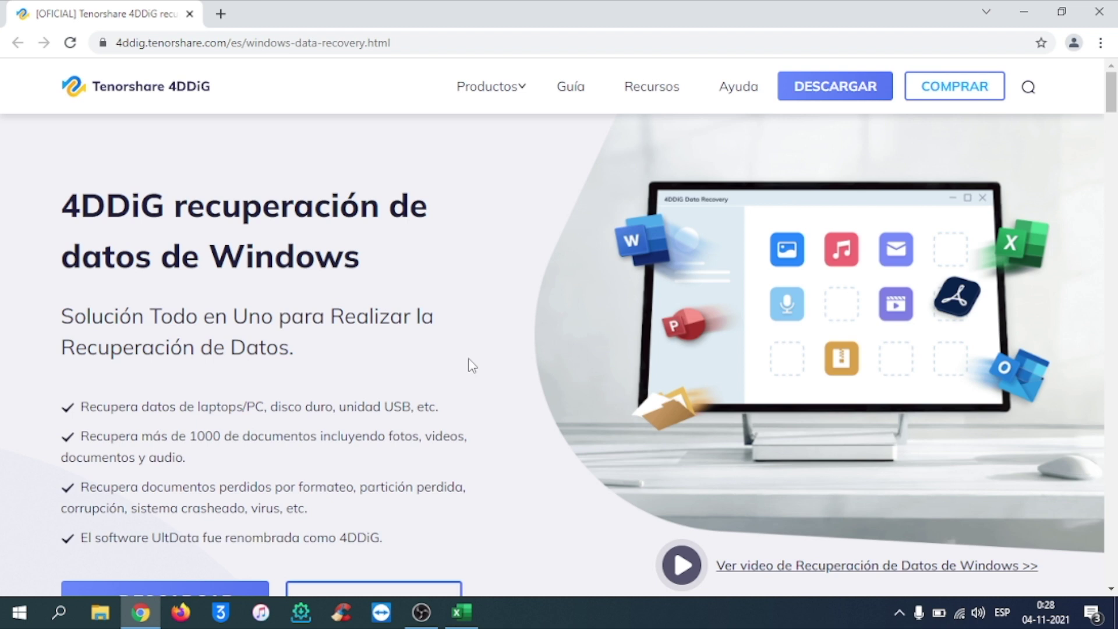
View the Mac version's page on the 4DDiG site and return to the Windows data recovery page.
scroll(472, 366, down, 3)
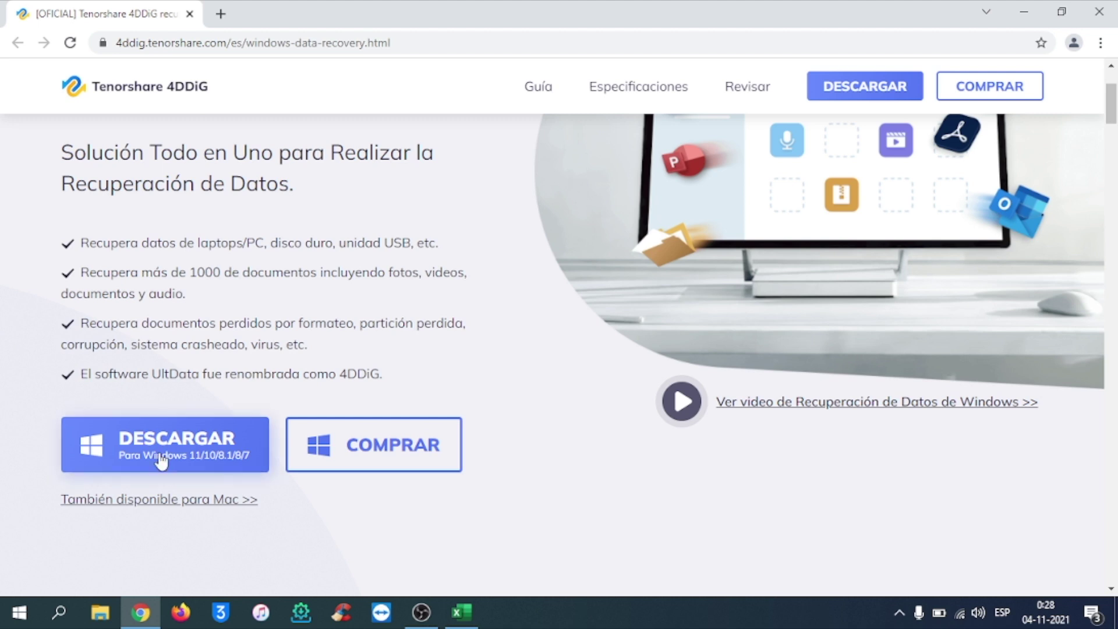
click(165, 503)
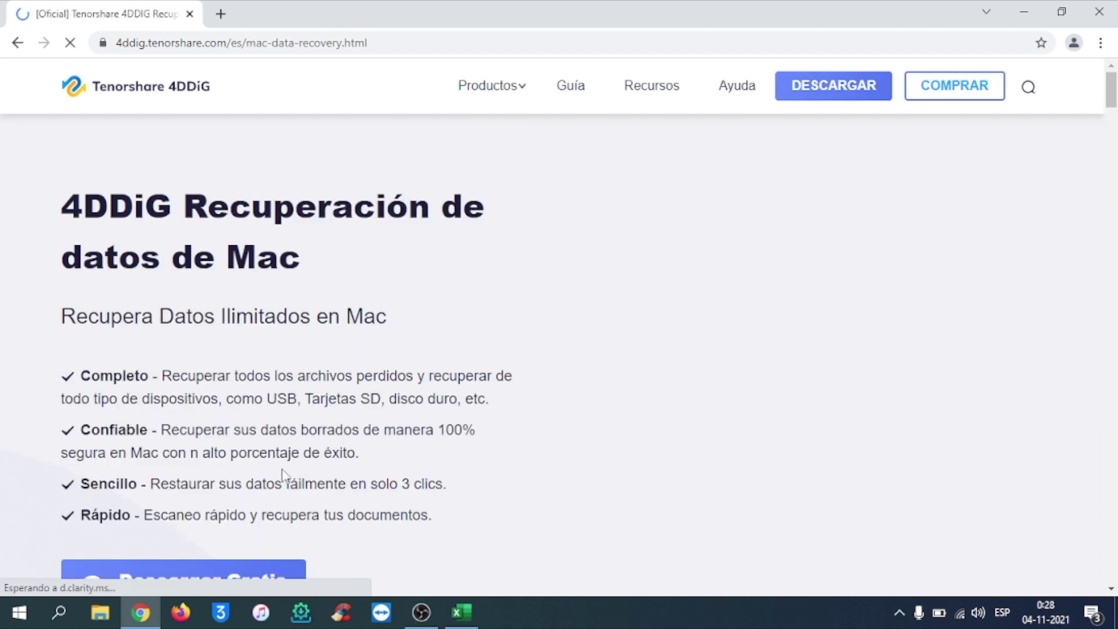
scroll(239, 474, down, 4)
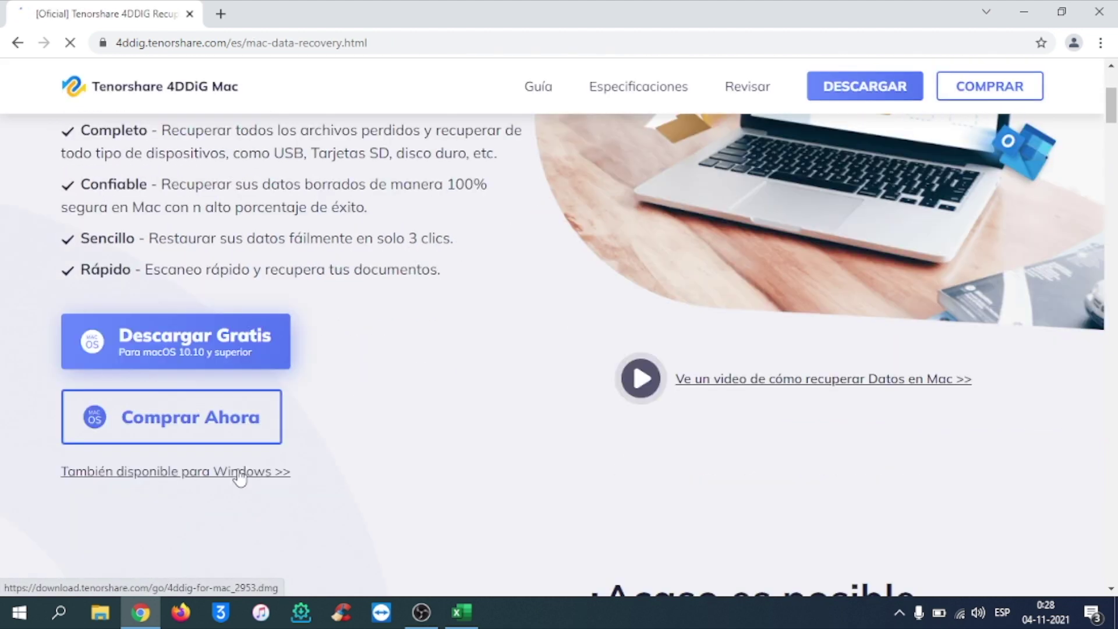
click(239, 390)
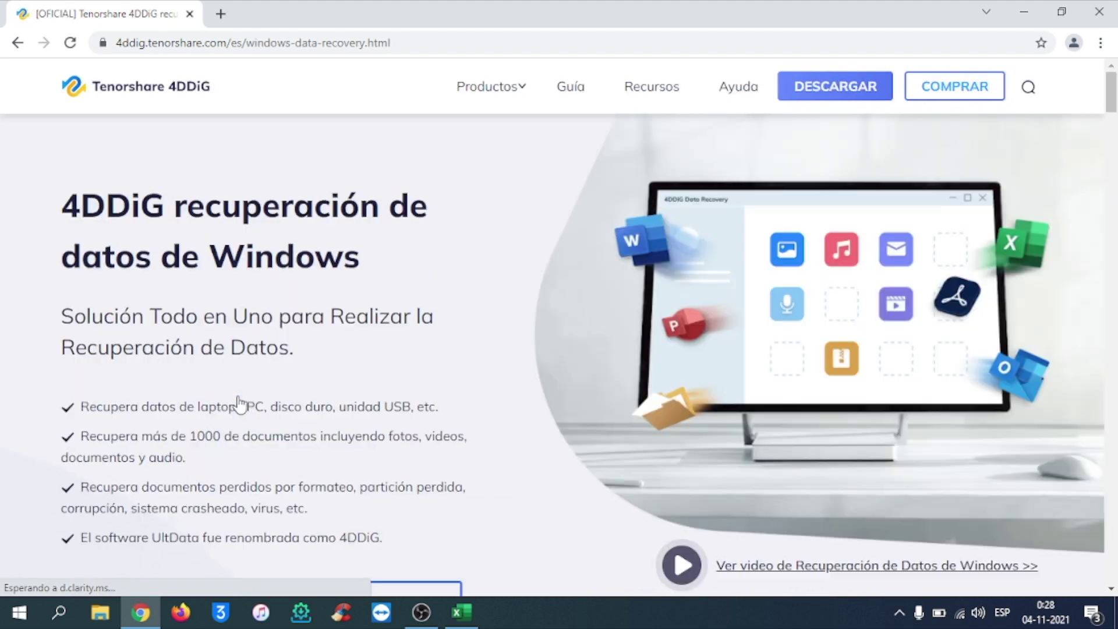
Download the 4DDiG installer for Windows and run 4ddig-for-windows from the desktop as administrator.
scroll(239, 400, down, 3)
click(215, 453)
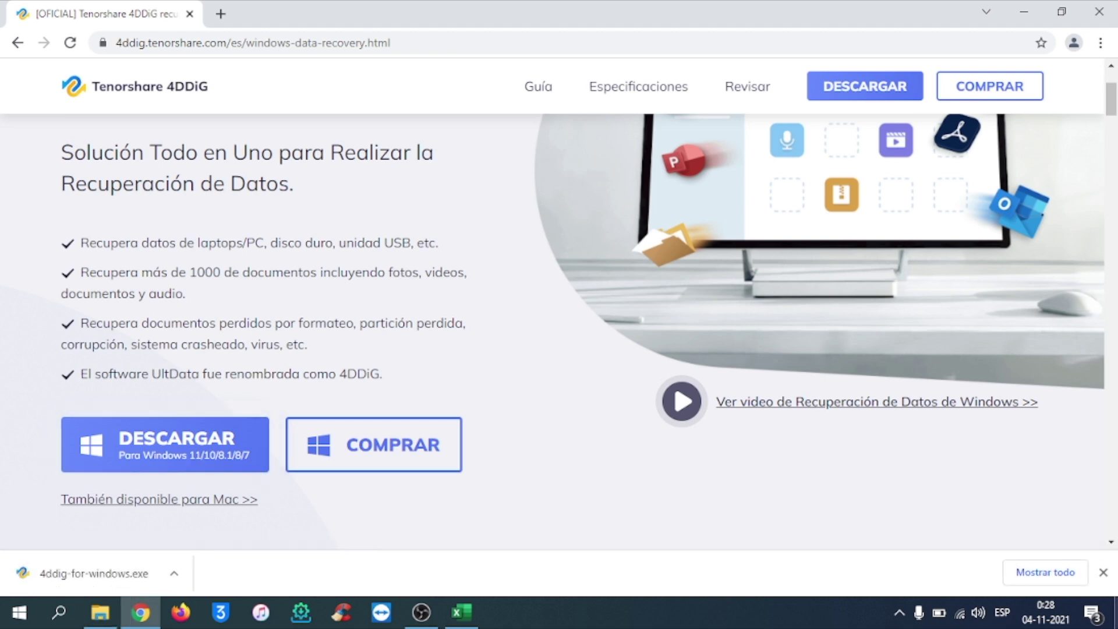
click(1115, 612)
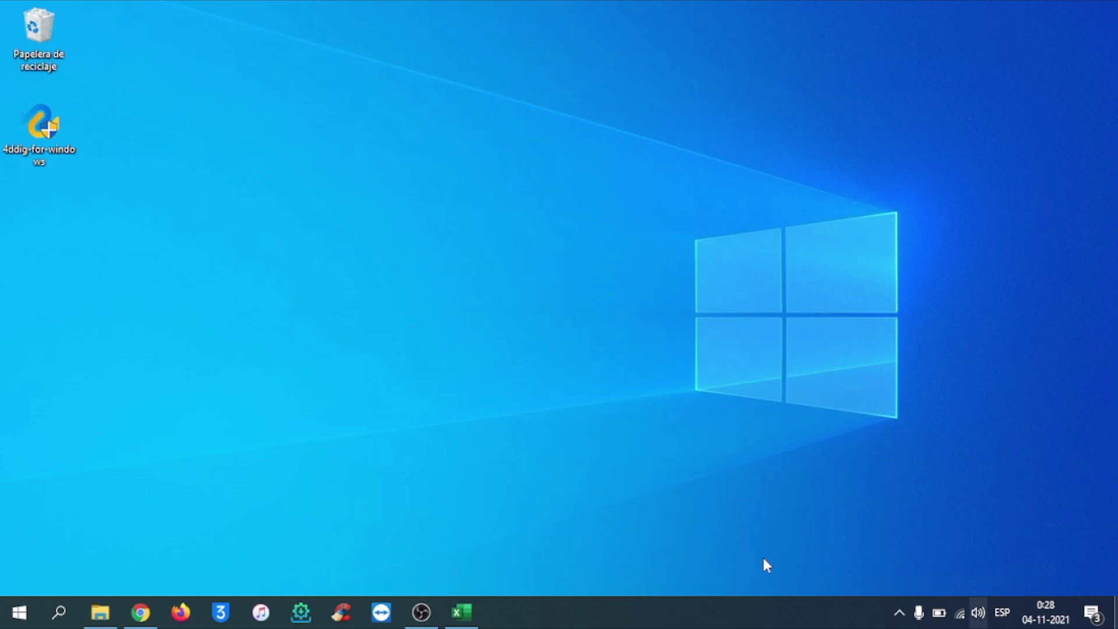
right_click(49, 129)
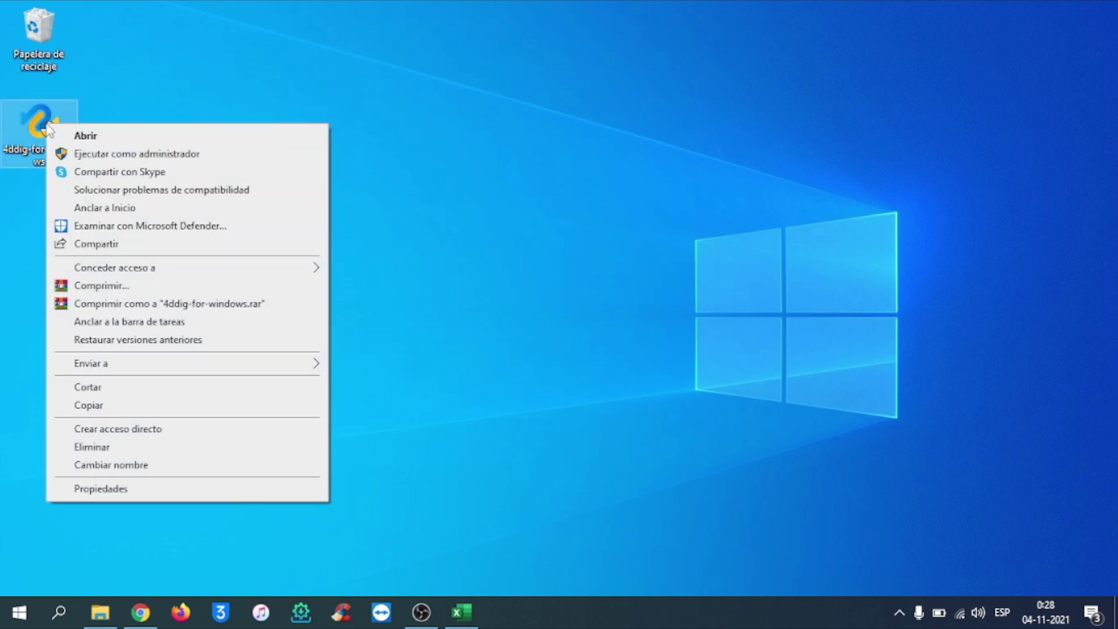
click(86, 151)
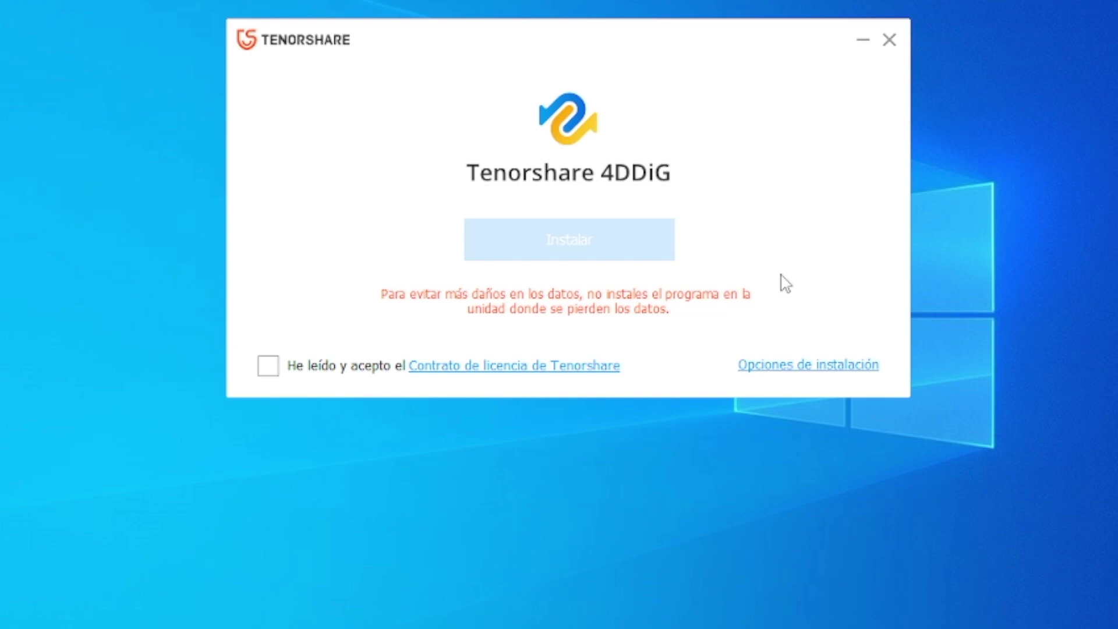
Accept the Tenorshare license agreement, install 4DDiG with Español as the language in the default folder, and start the program.
click(803, 366)
click(556, 454)
click(556, 454)
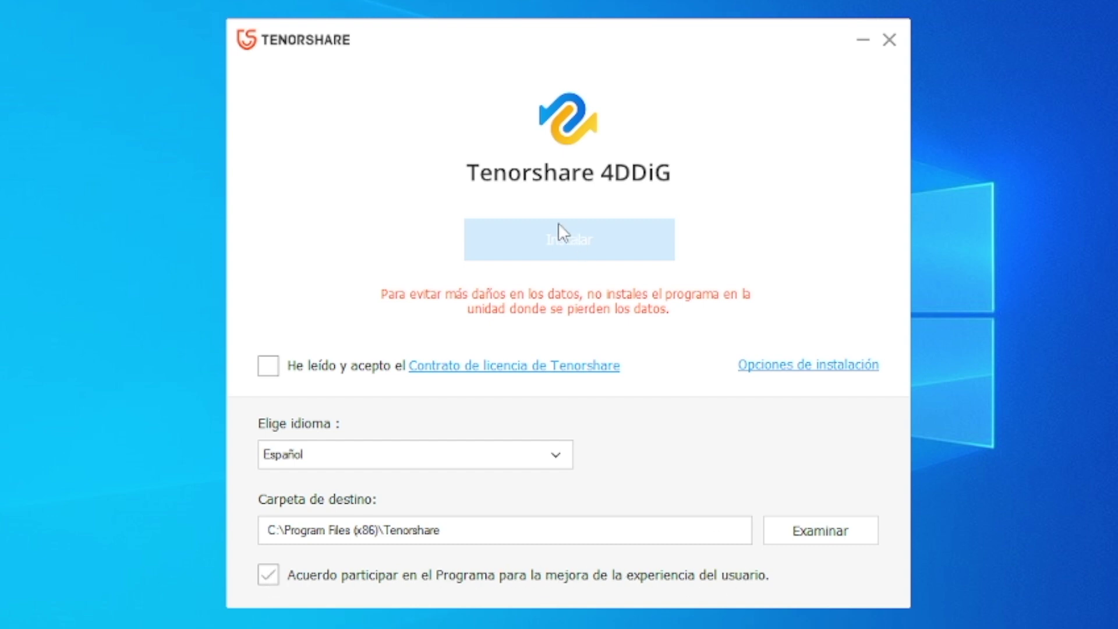
click(269, 365)
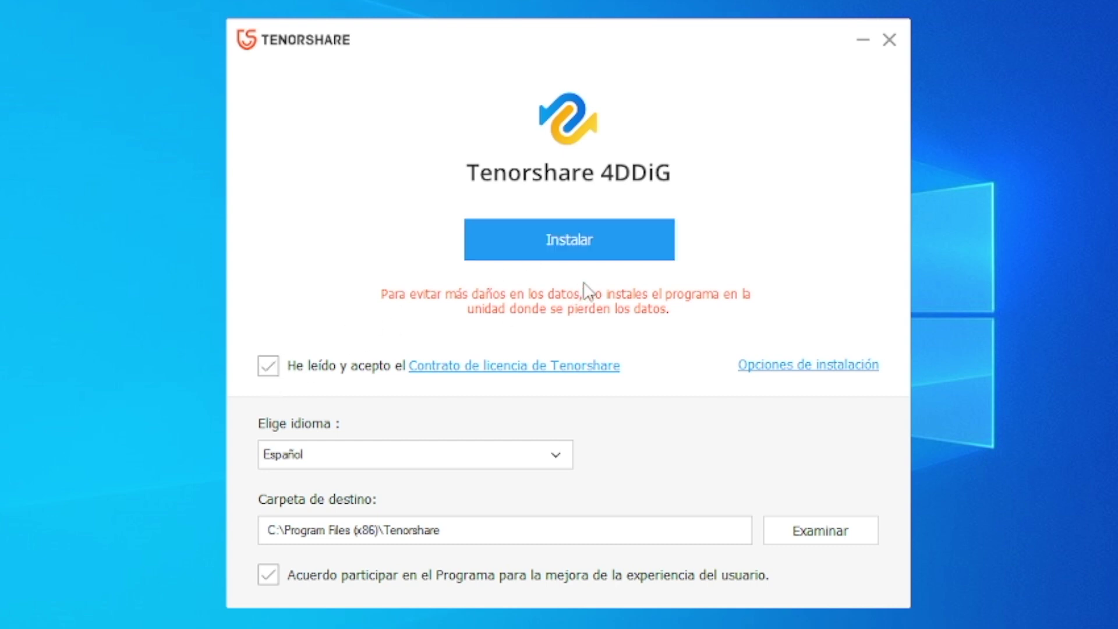
click(604, 262)
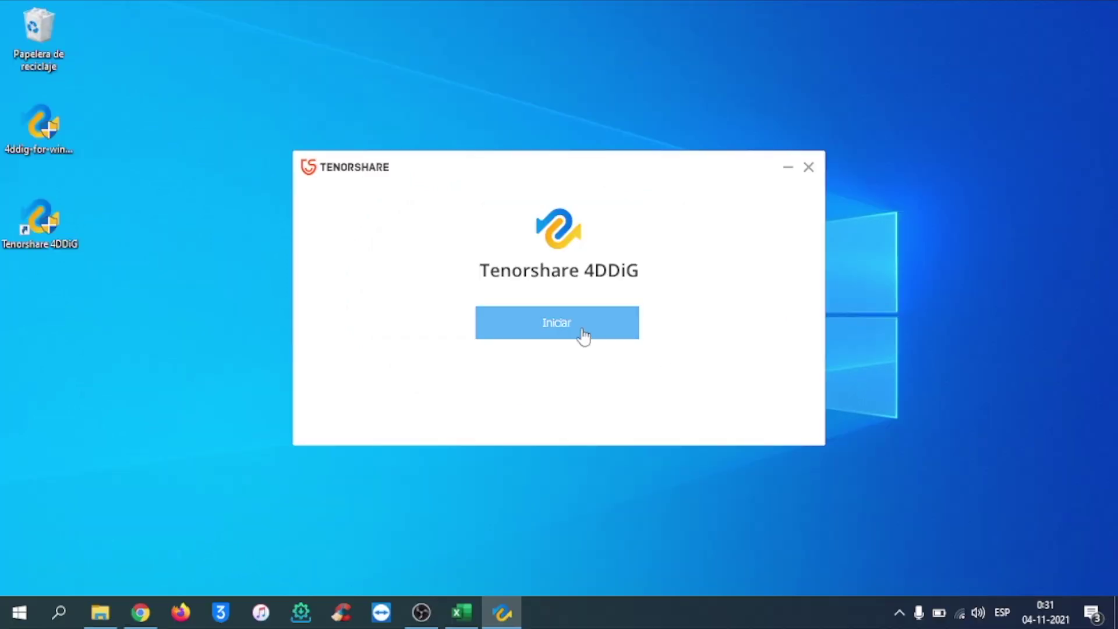
click(583, 336)
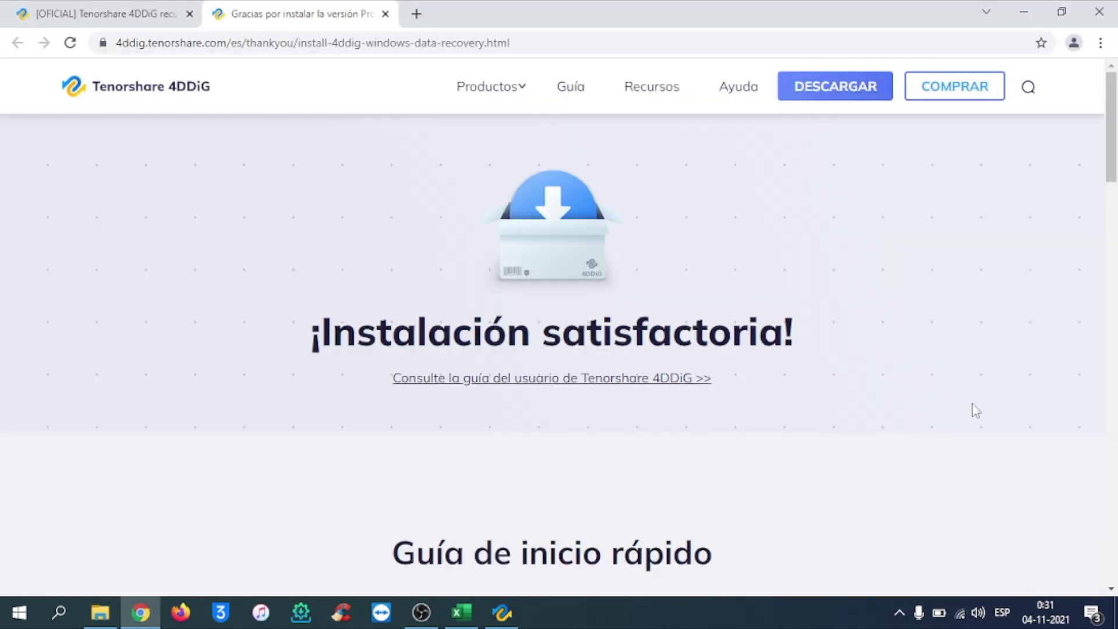
Highlight the heading of the post-installation web page and minimize the browser to return to 4DDiG.
drag(324, 333, 813, 332)
click(865, 319)
click(1023, 12)
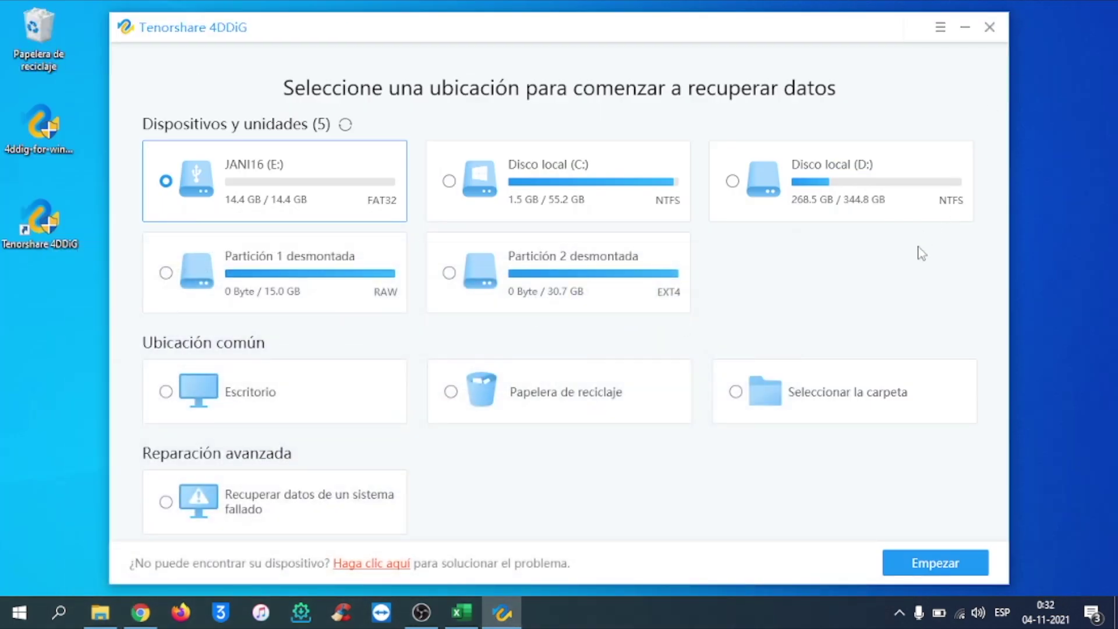
Go through the available recovery locations: the E:, C: and D: drives, both unmounted partitions, Escritorio and Papelera de reciclaje.
click(570, 153)
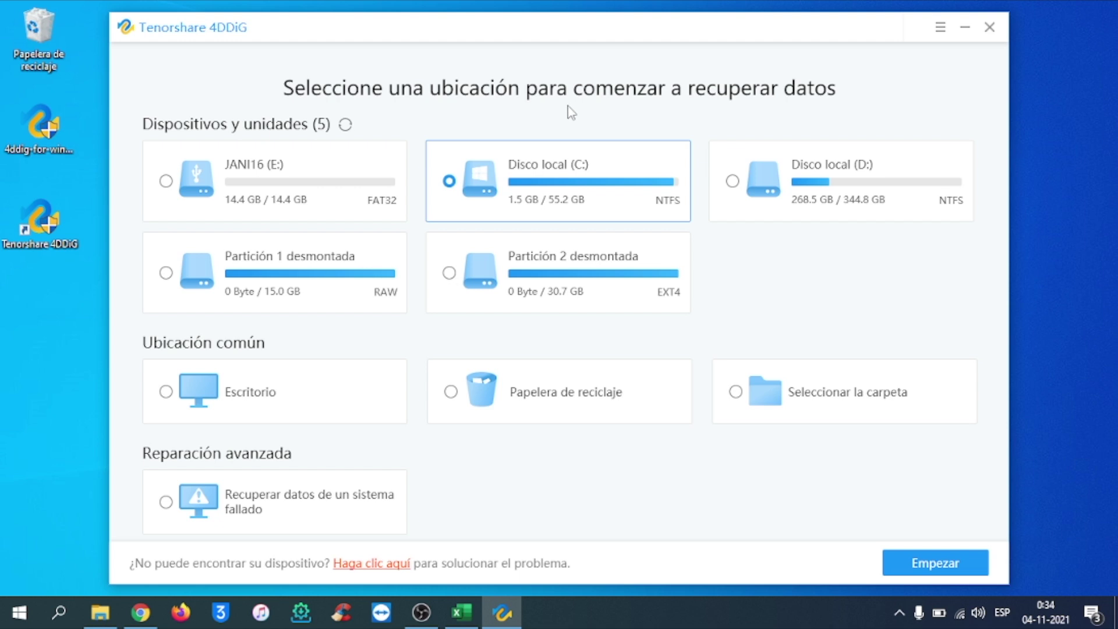
click(305, 174)
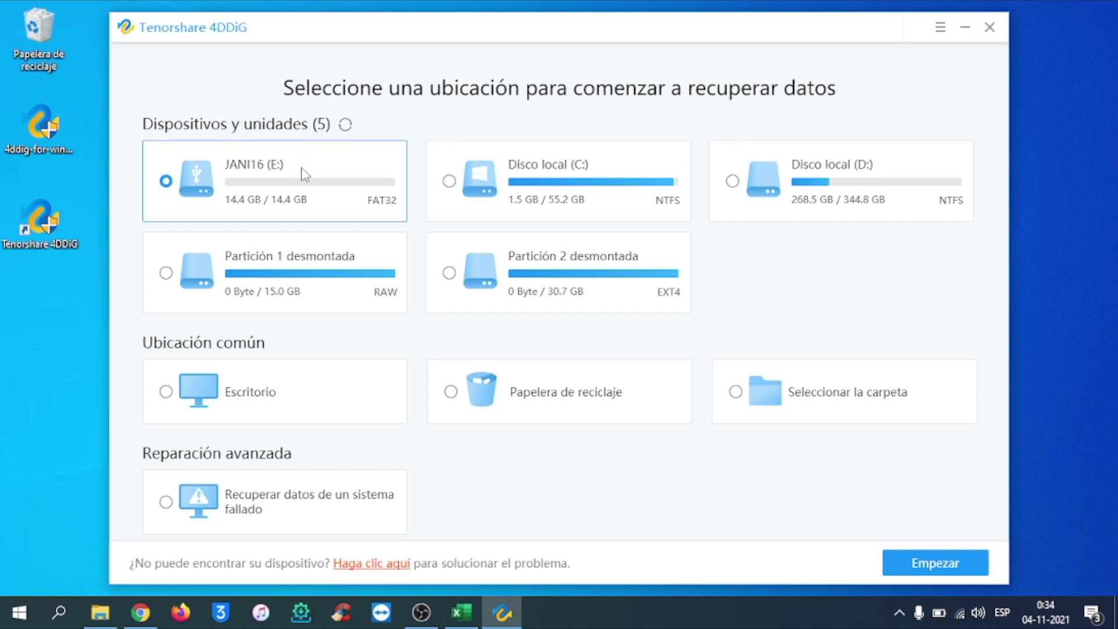
click(503, 175)
click(797, 171)
click(291, 279)
click(484, 269)
click(248, 393)
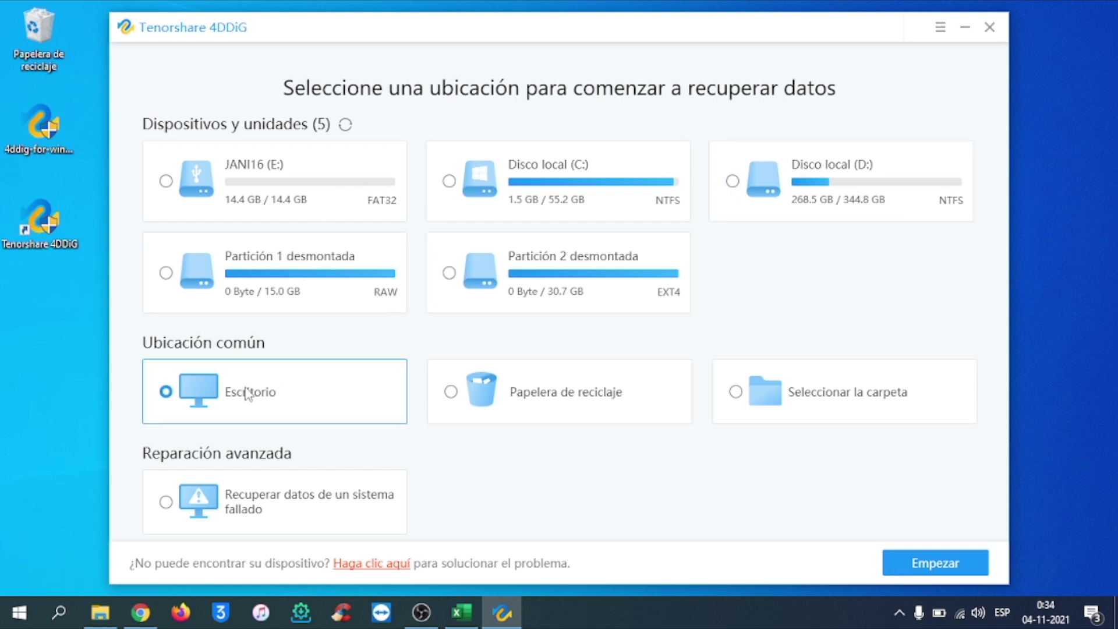
click(496, 400)
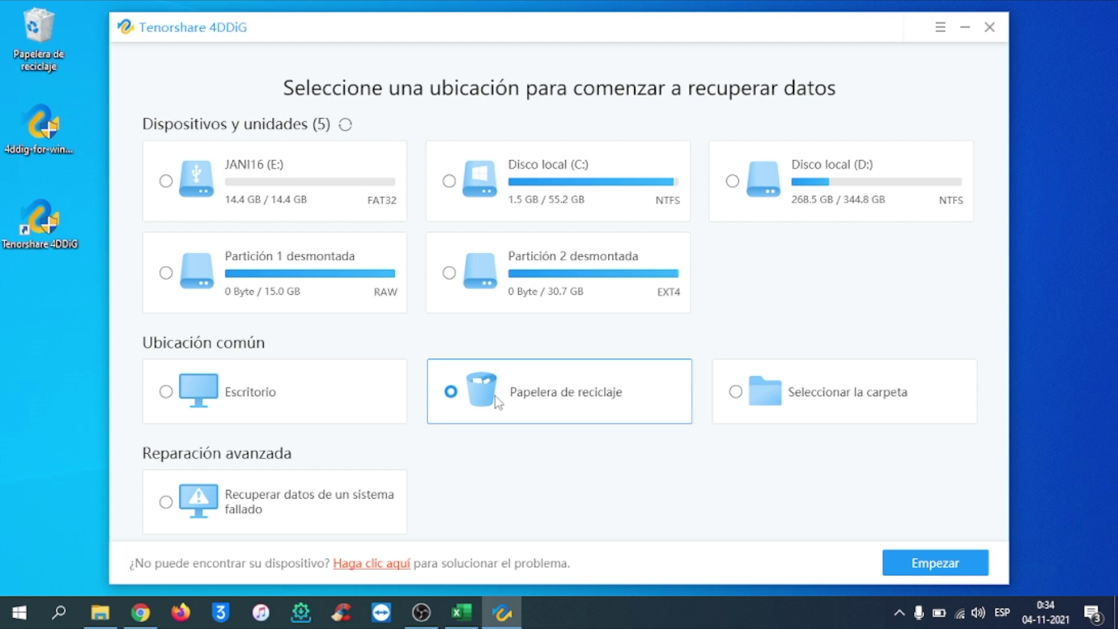
Browse the folders of Disco local (D:) in the folder recovery dialog, then close it.
click(793, 394)
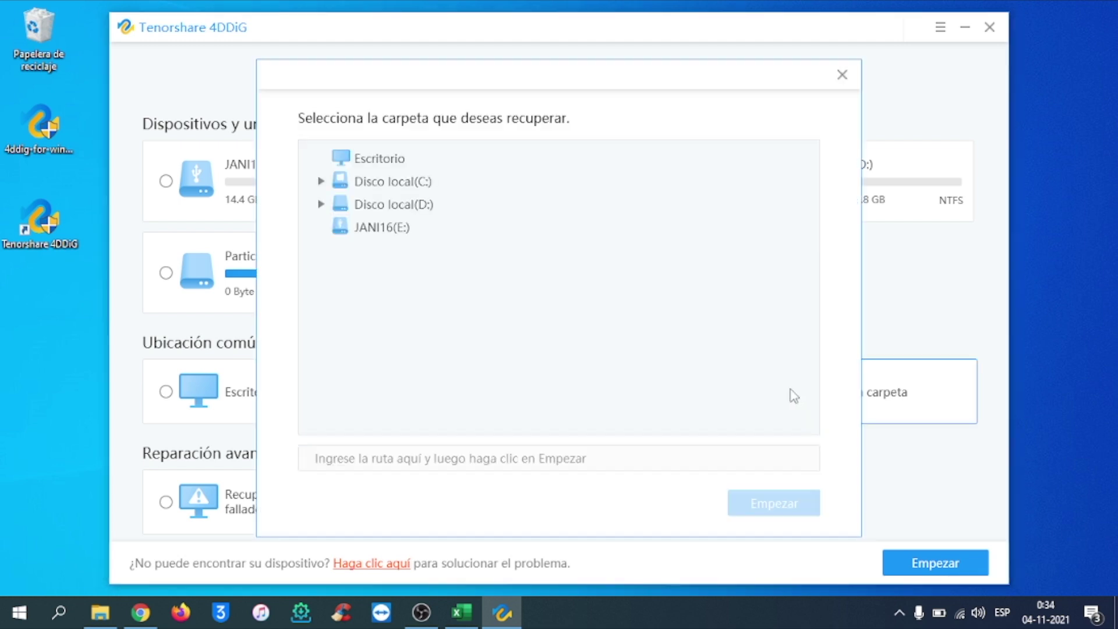
click(321, 204)
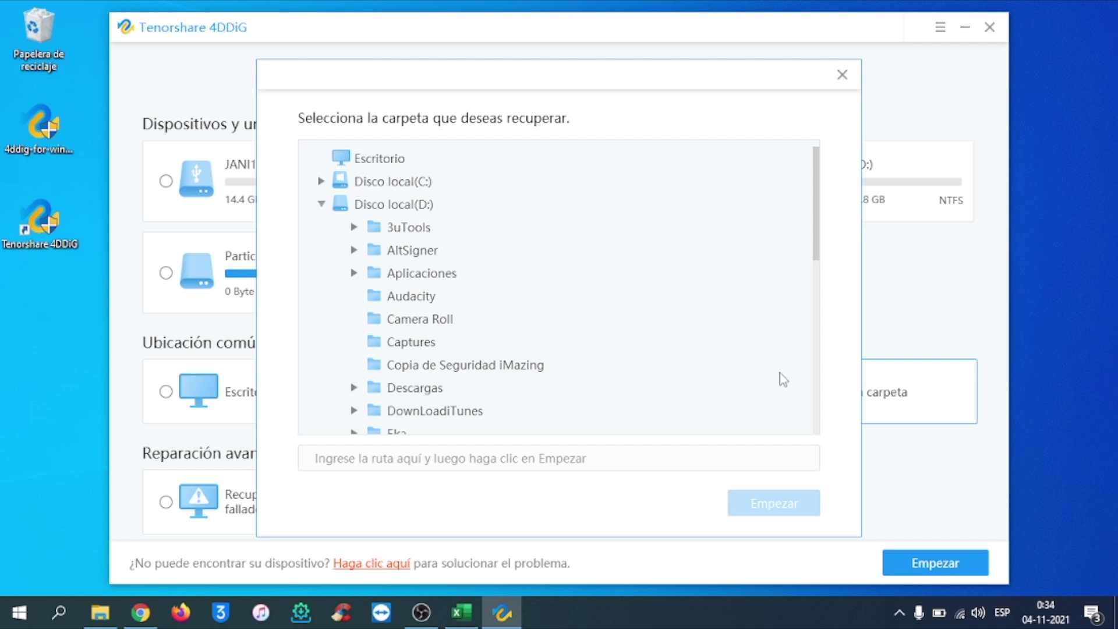
click(842, 75)
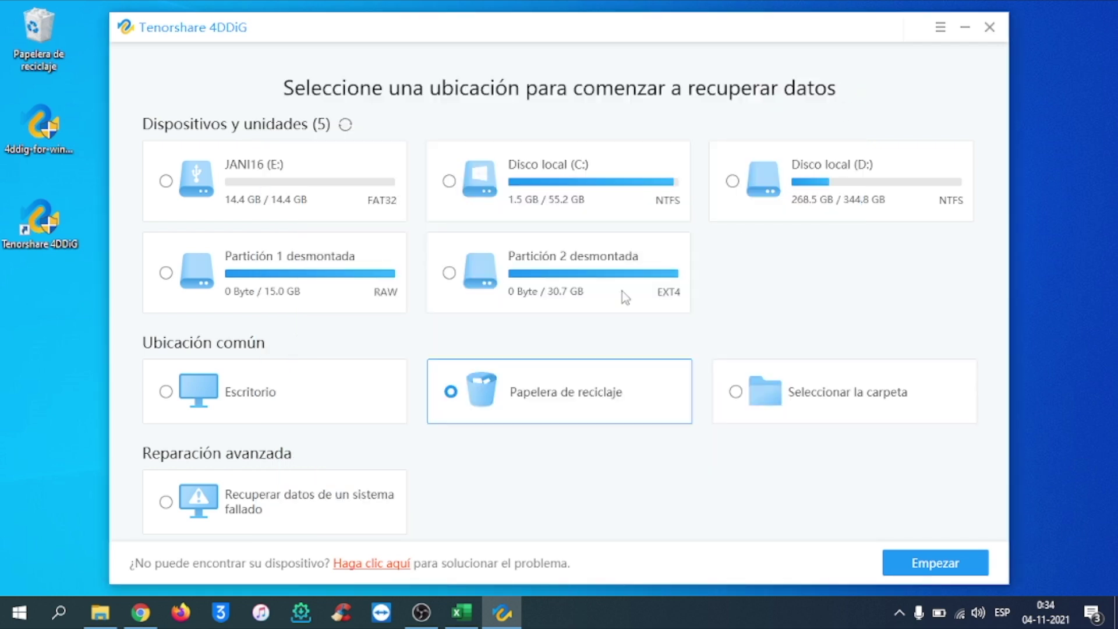
Select the JANI16 (E:) drive as the recovery location and inspect its FOTO LOGO, NOTA and PLANILLA files in File Explorer.
click(302, 188)
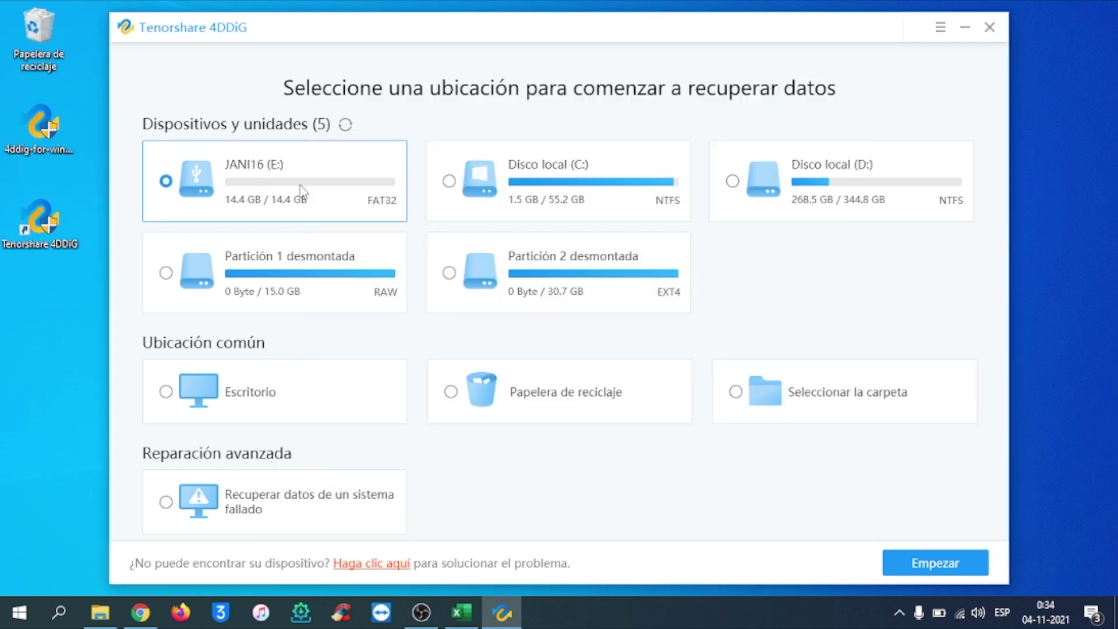
click(101, 613)
click(180, 160)
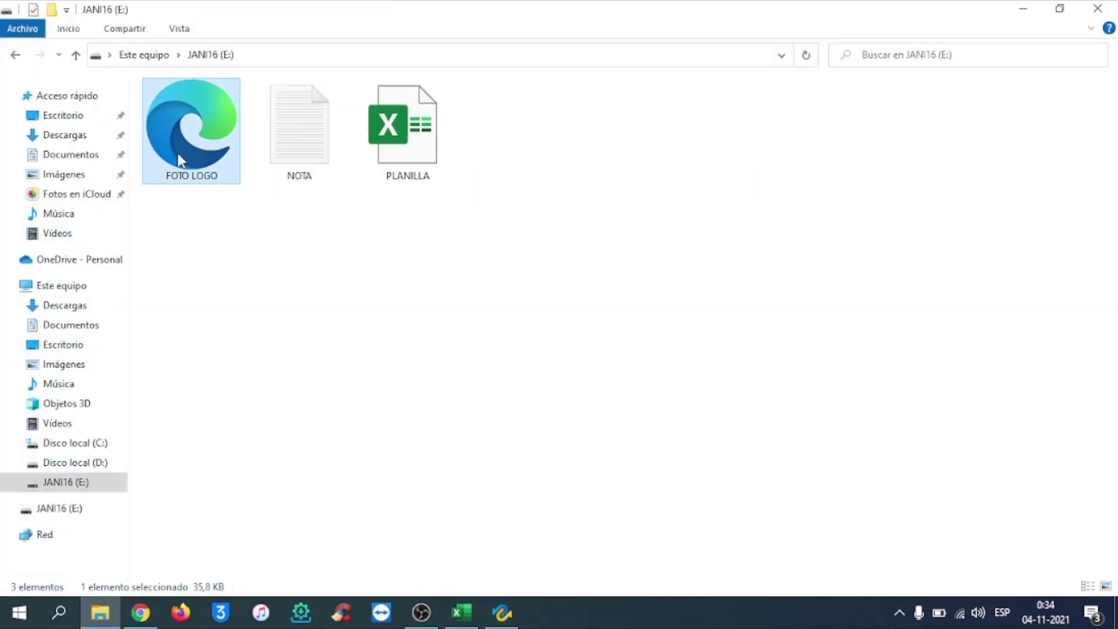
click(292, 125)
click(408, 143)
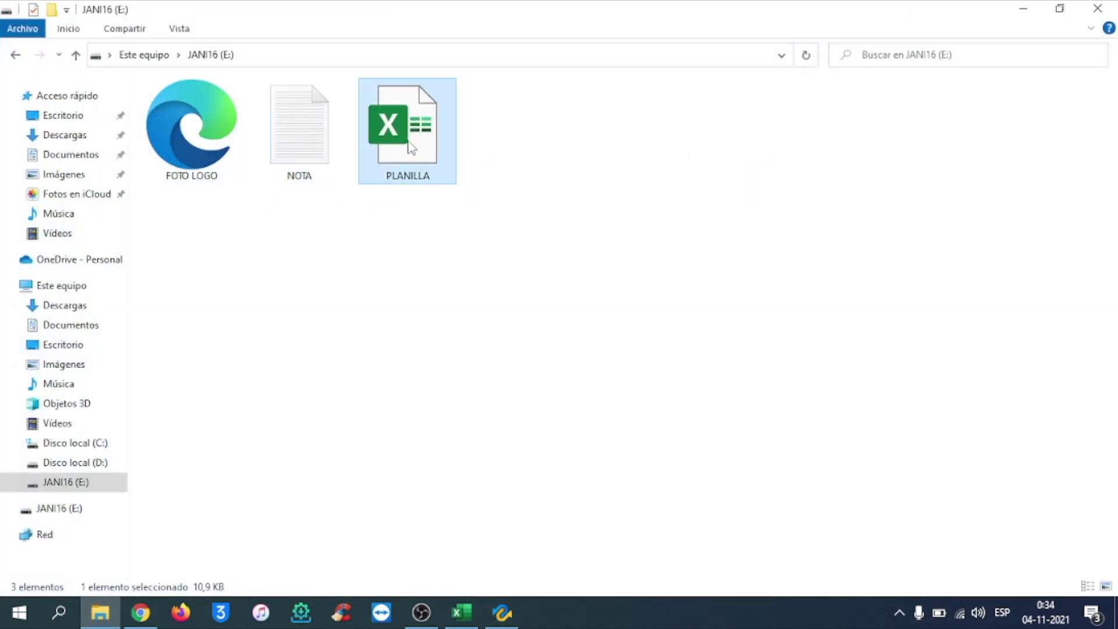
click(485, 285)
key(alt+Tab)
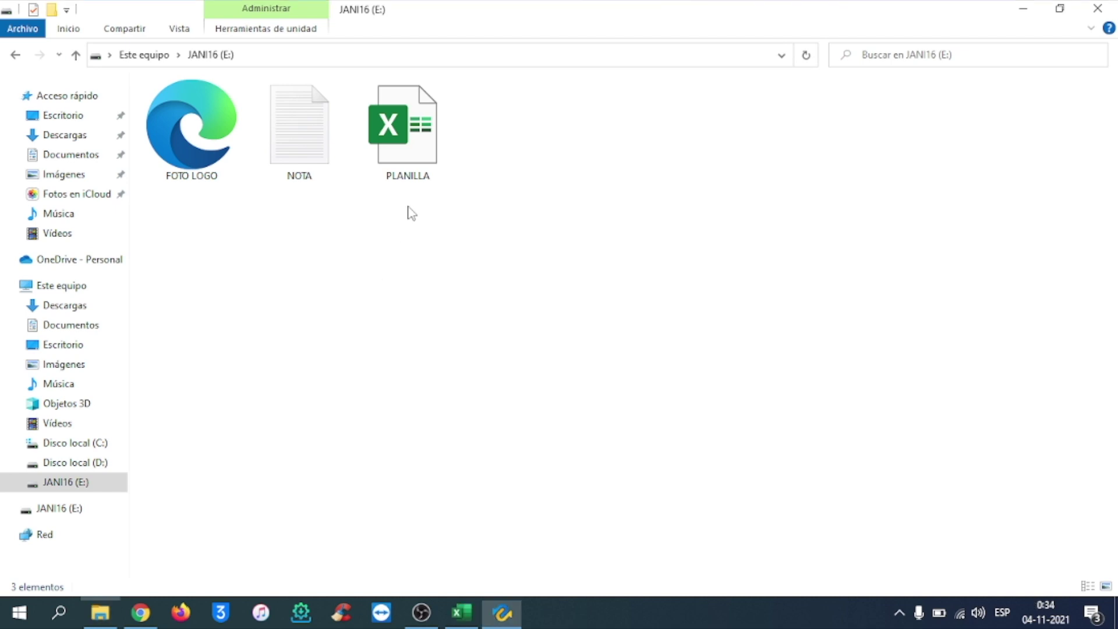
Open the PLANILLA workbook from the USB drive, maximize it, look through its city population table and close it.
double_click(428, 142)
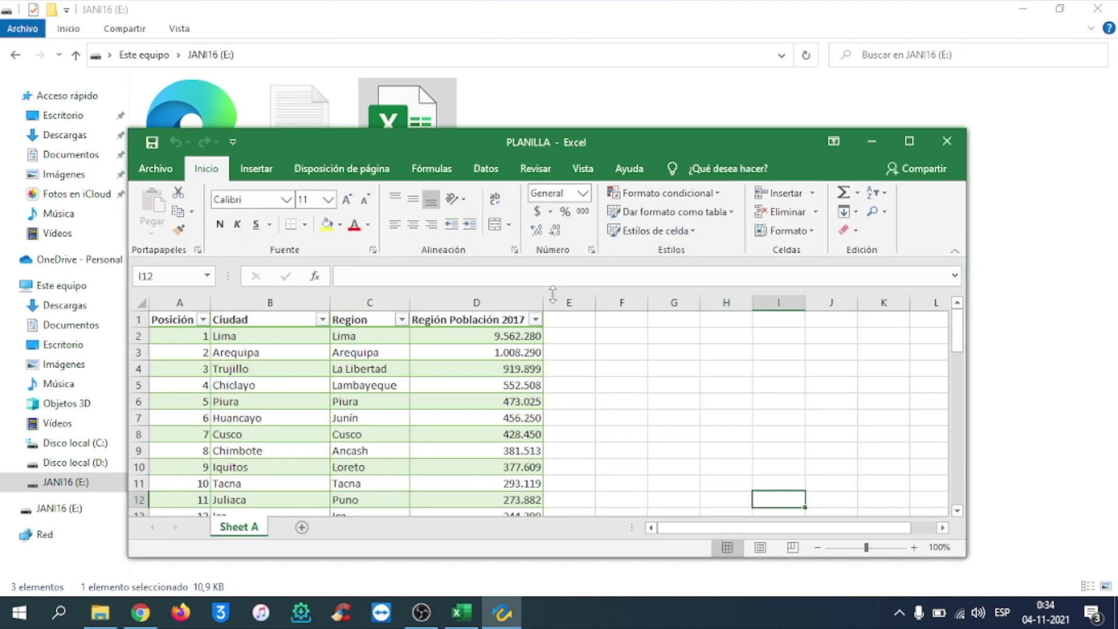
double_click(652, 140)
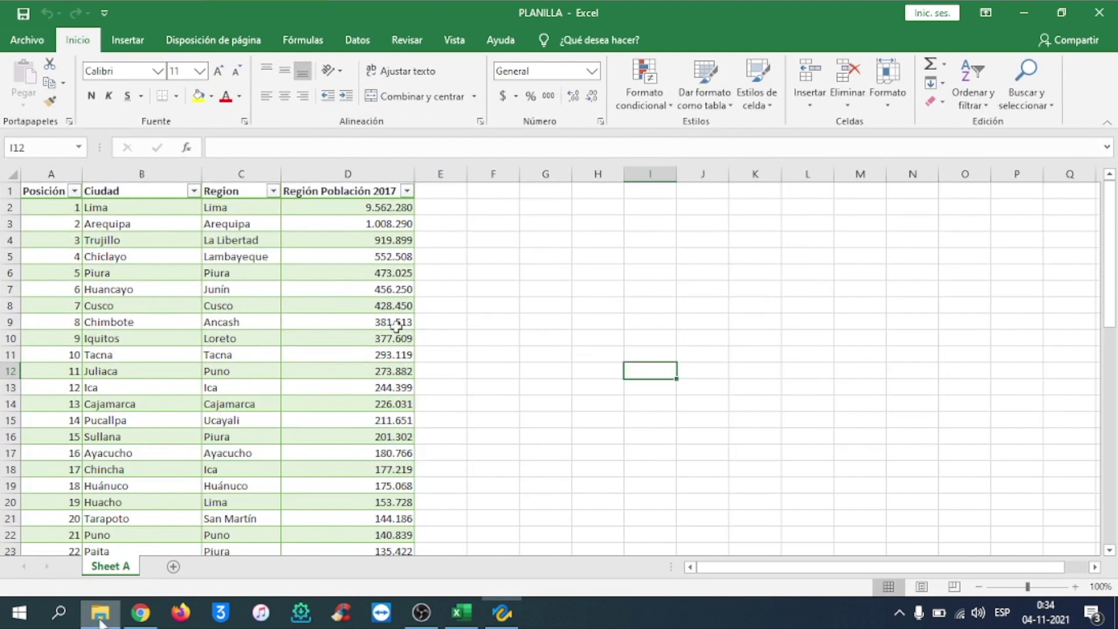
scroll(396, 326, down, 4)
scroll(352, 325, up, 4)
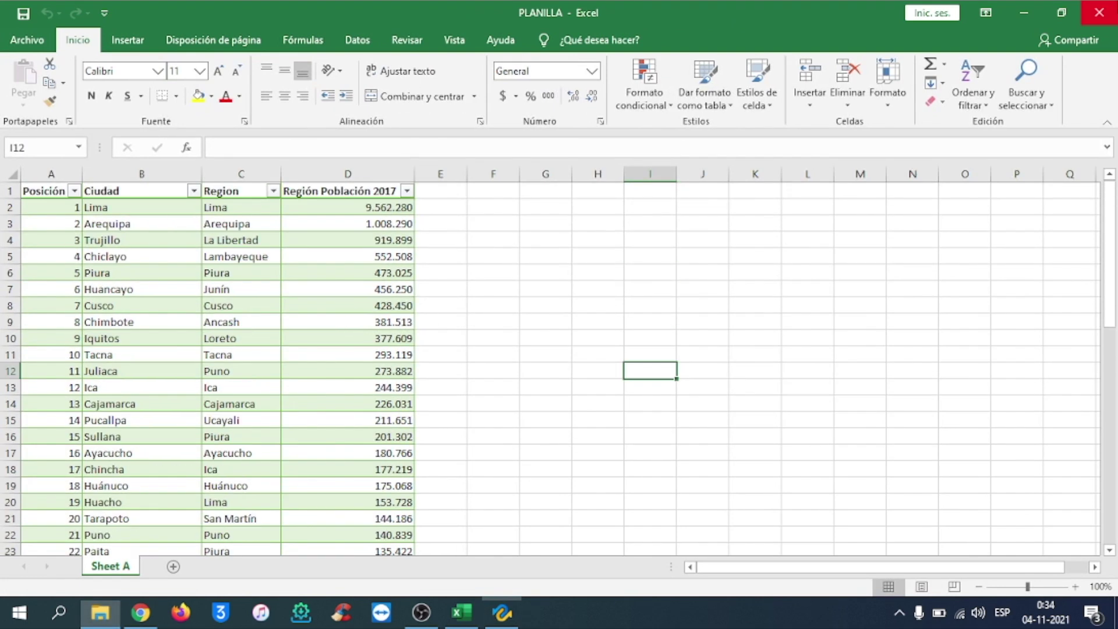
click(1099, 13)
Quick-format the JANI16 (E:) drive as FAT32 with 8192-byte allocation units, accepting the warnings, and close the format dialog.
key(BackSpace)
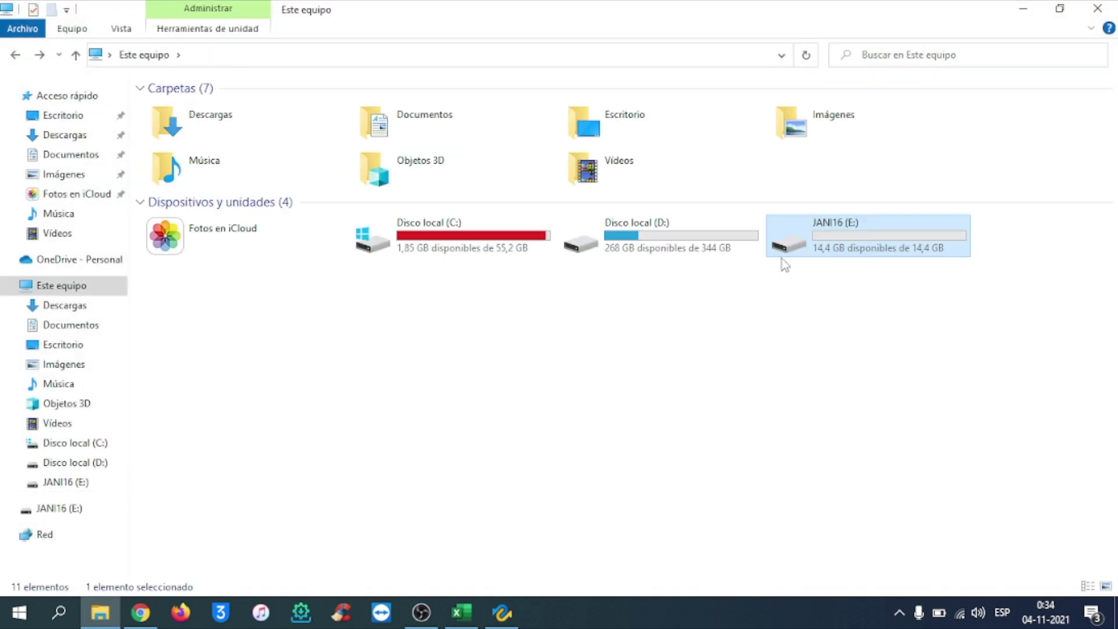
right_click(841, 235)
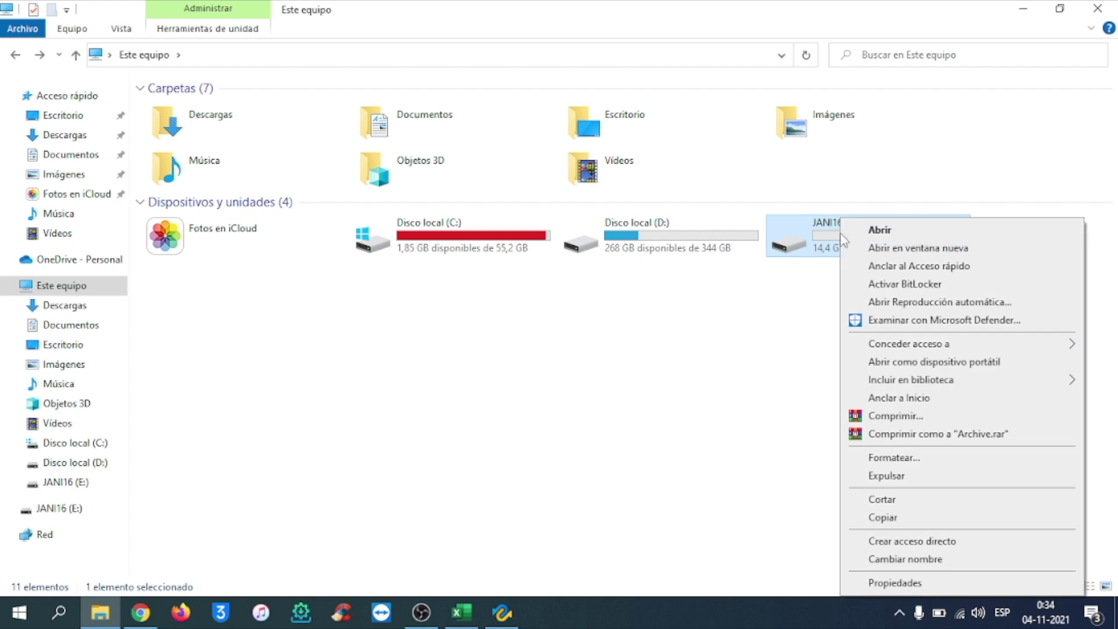
click(894, 457)
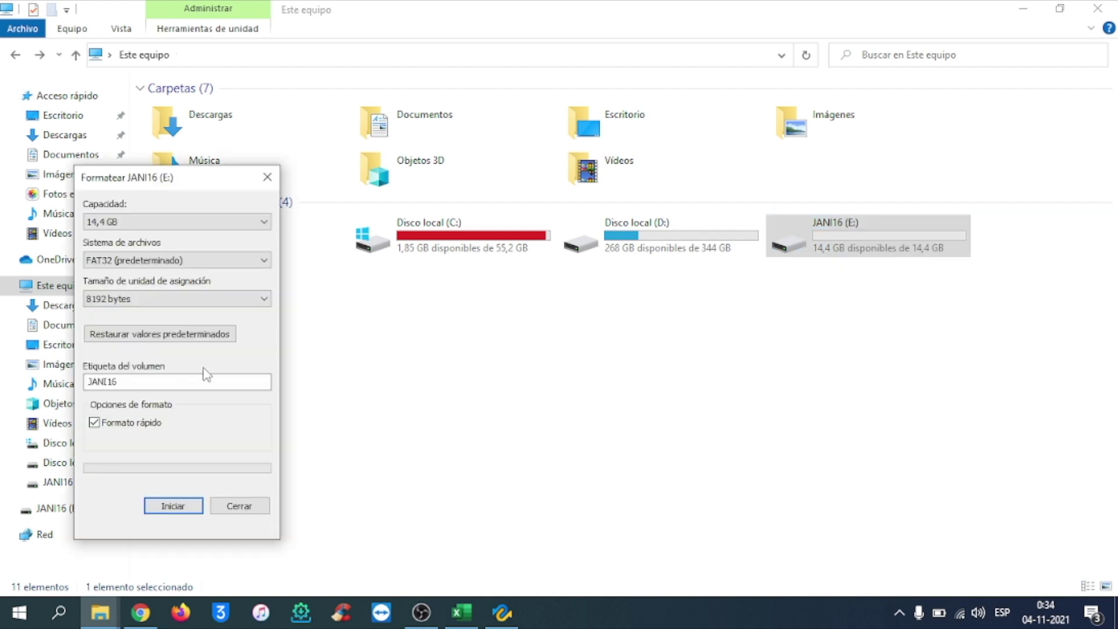
click(181, 516)
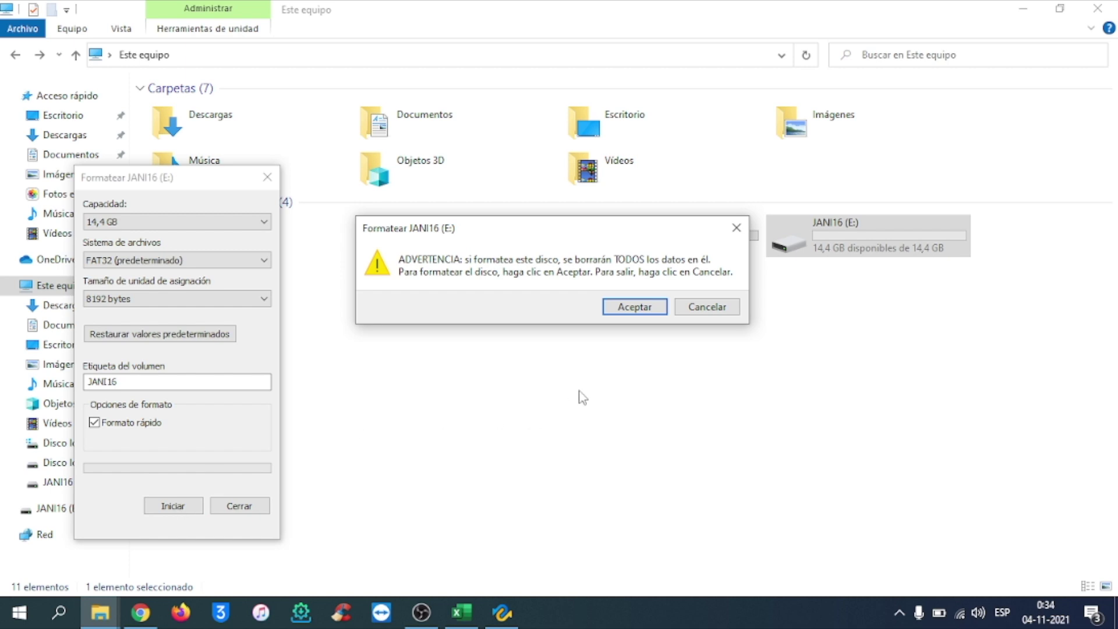
click(616, 308)
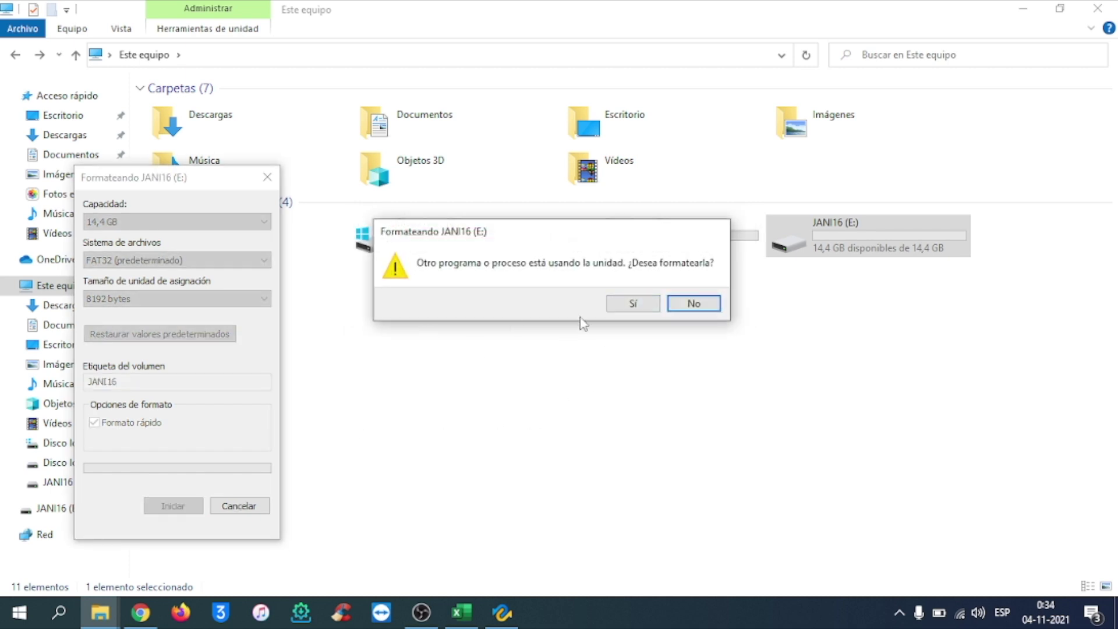
click(613, 305)
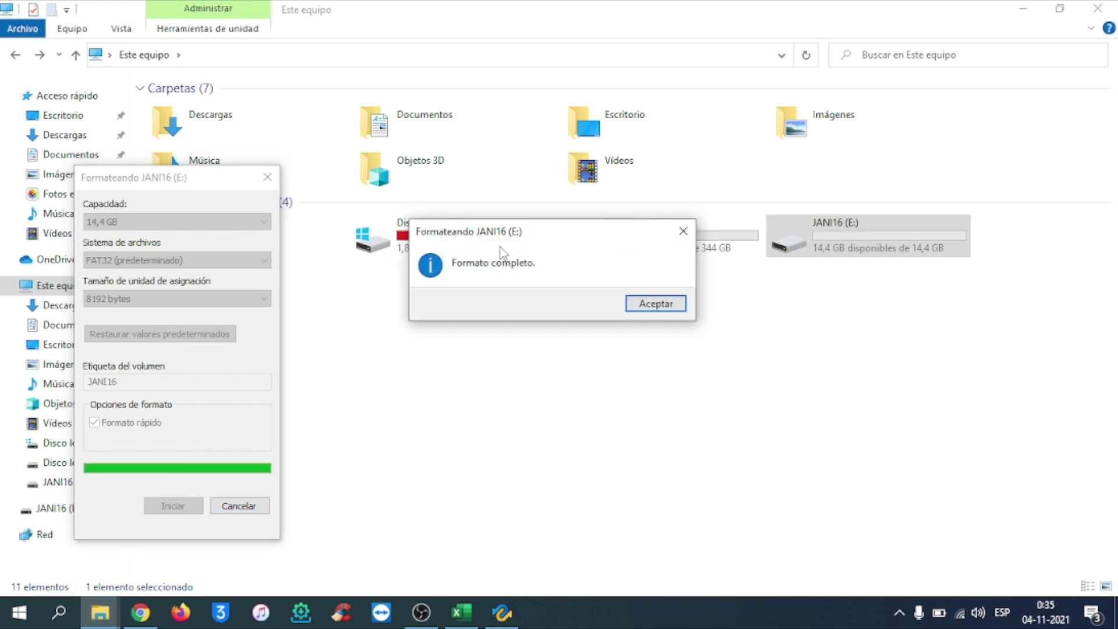
click(654, 303)
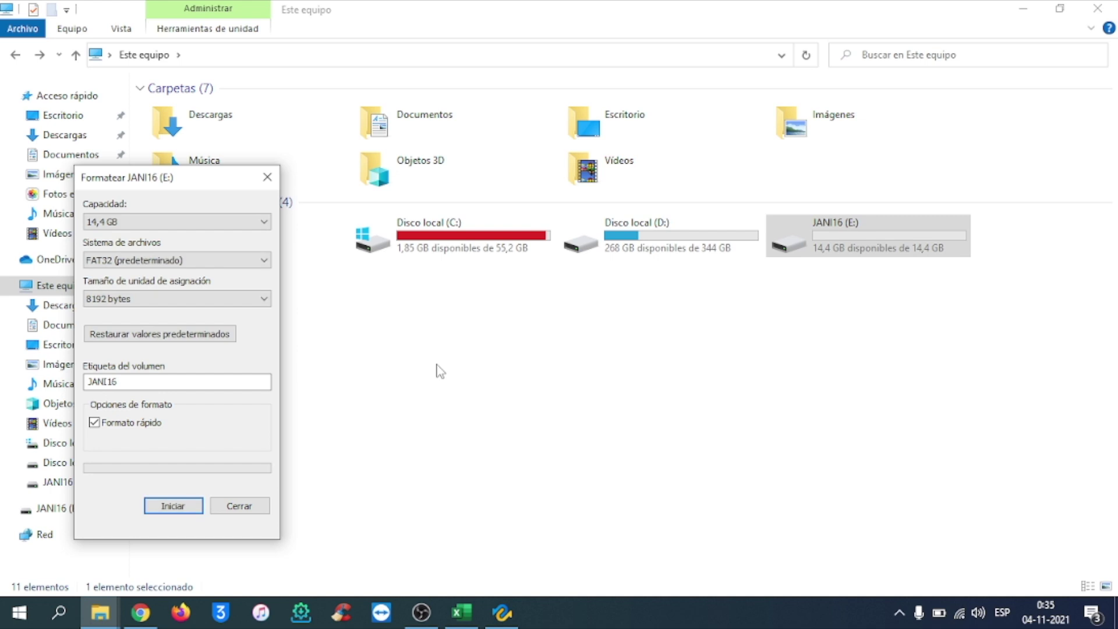
click(256, 505)
click(443, 420)
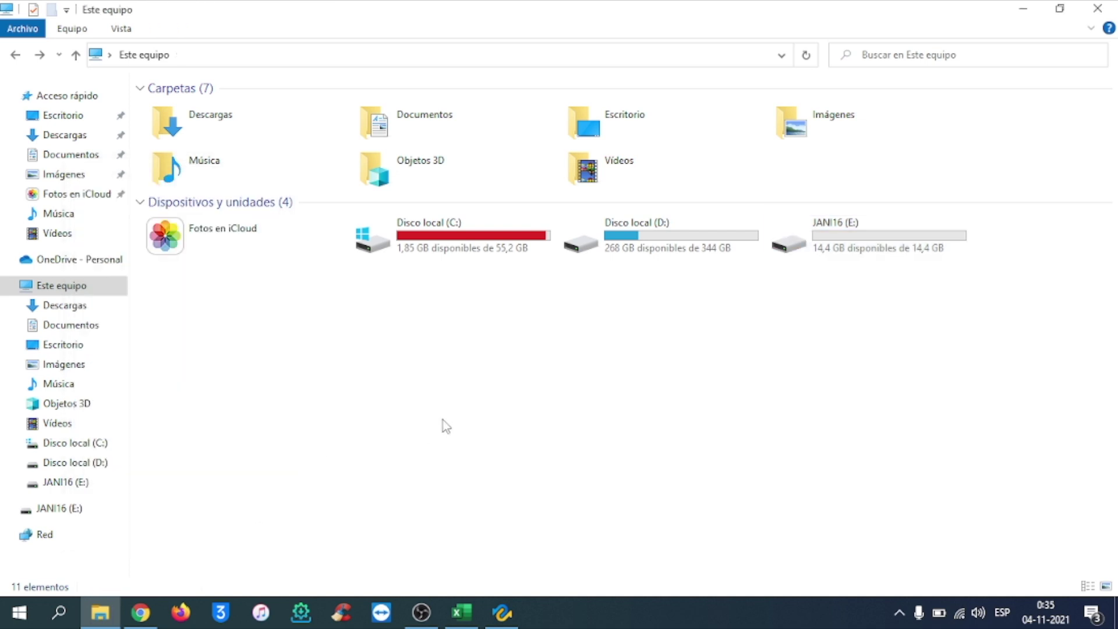
Check the contents of the formatted JANI16 (E:) drive, then scan it for lost files in Tenorshare 4DDiG and dismiss the search tips.
double_click(854, 256)
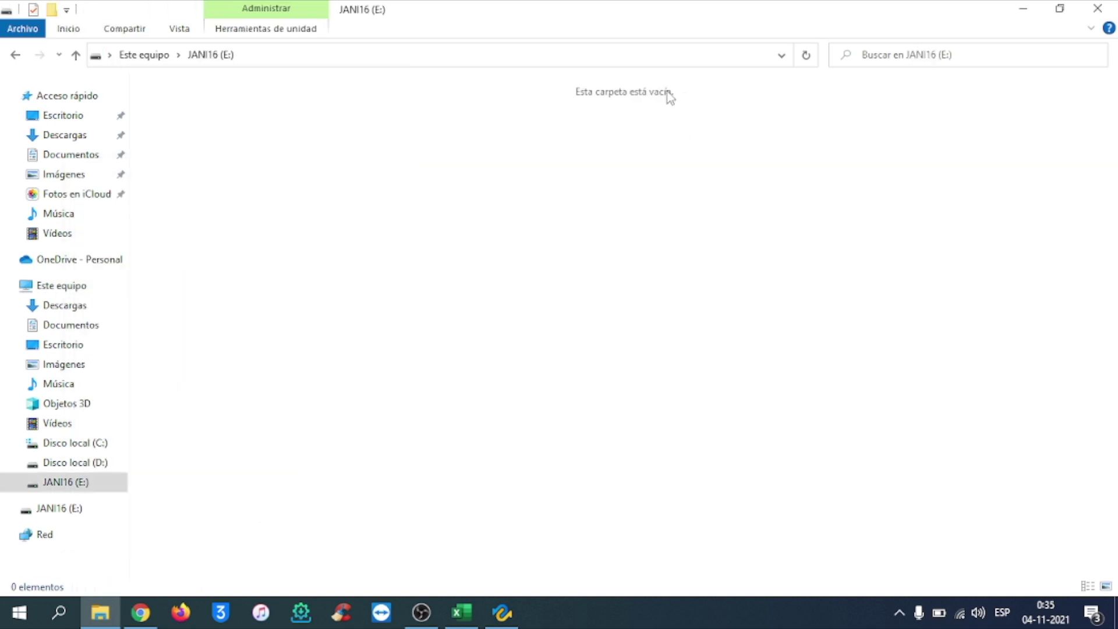
click(1023, 9)
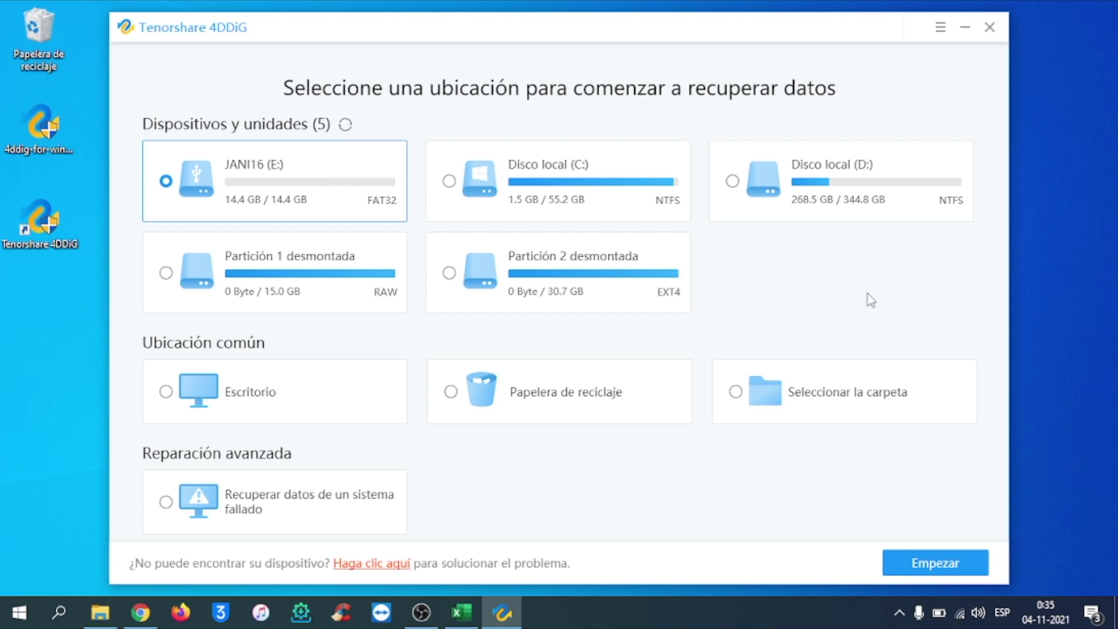
click(944, 569)
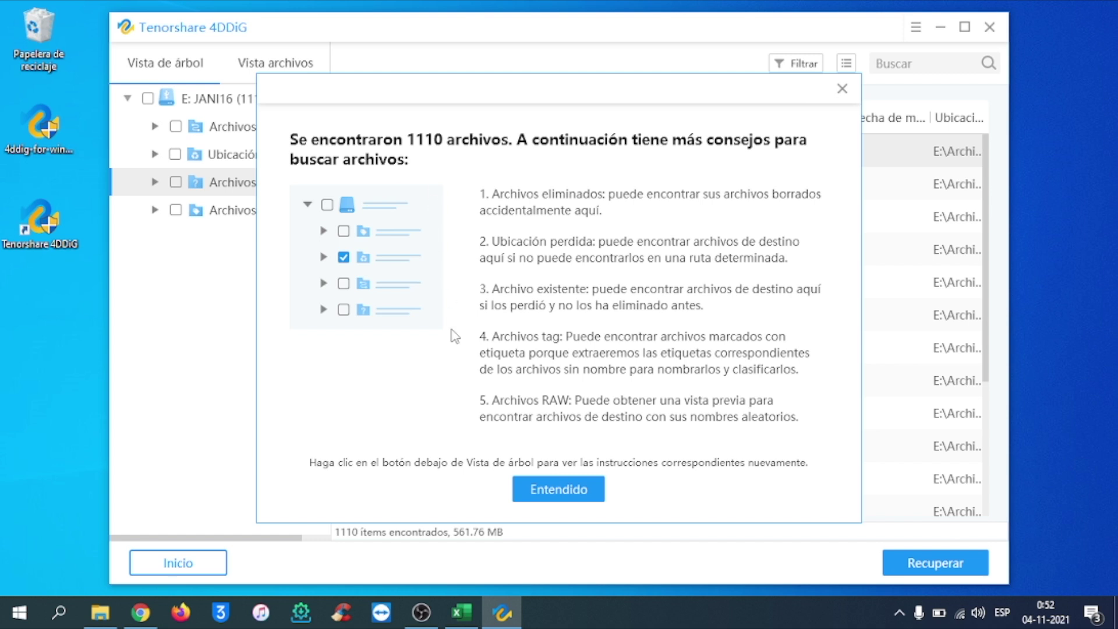
click(566, 497)
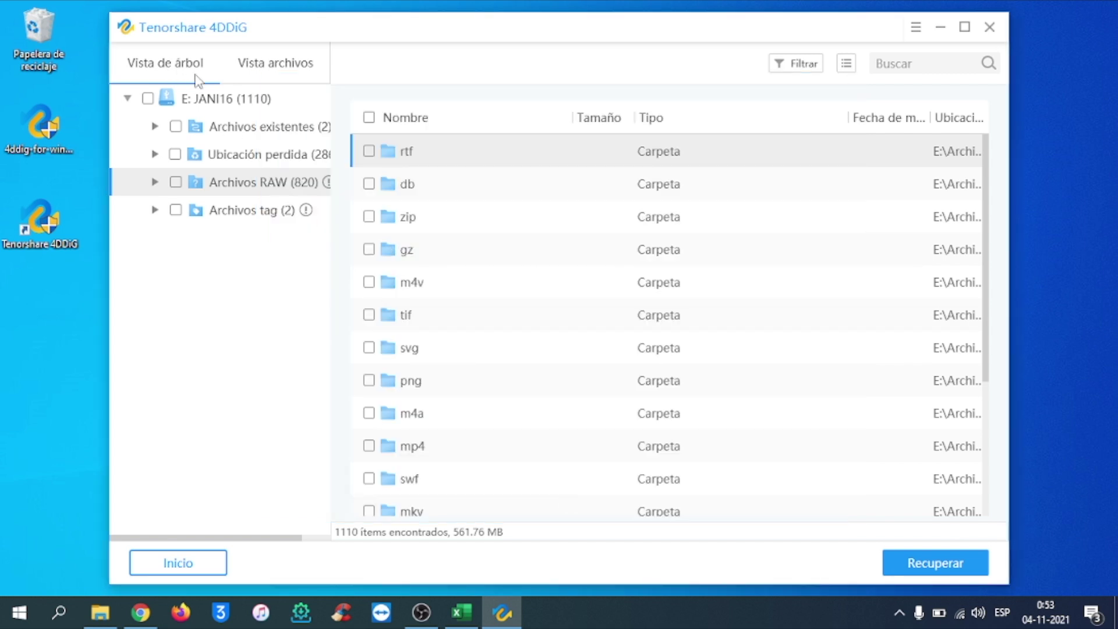
Switch the scan results to the file-type view, mark the Fotos category and look through its JPG, PNG and Más folders.
click(288, 79)
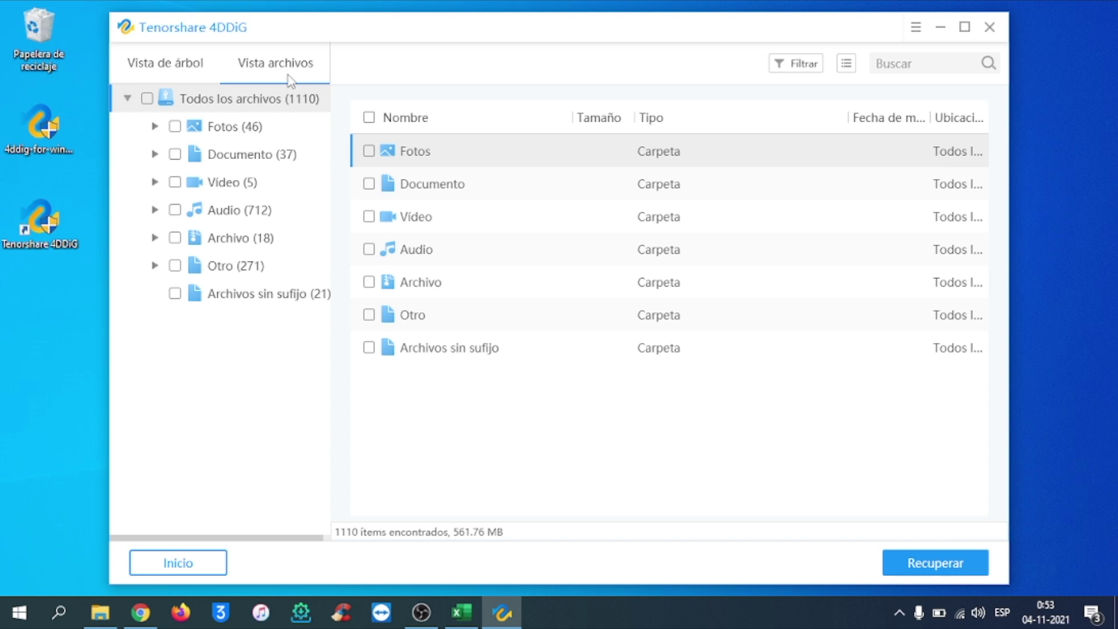
click(176, 127)
click(155, 127)
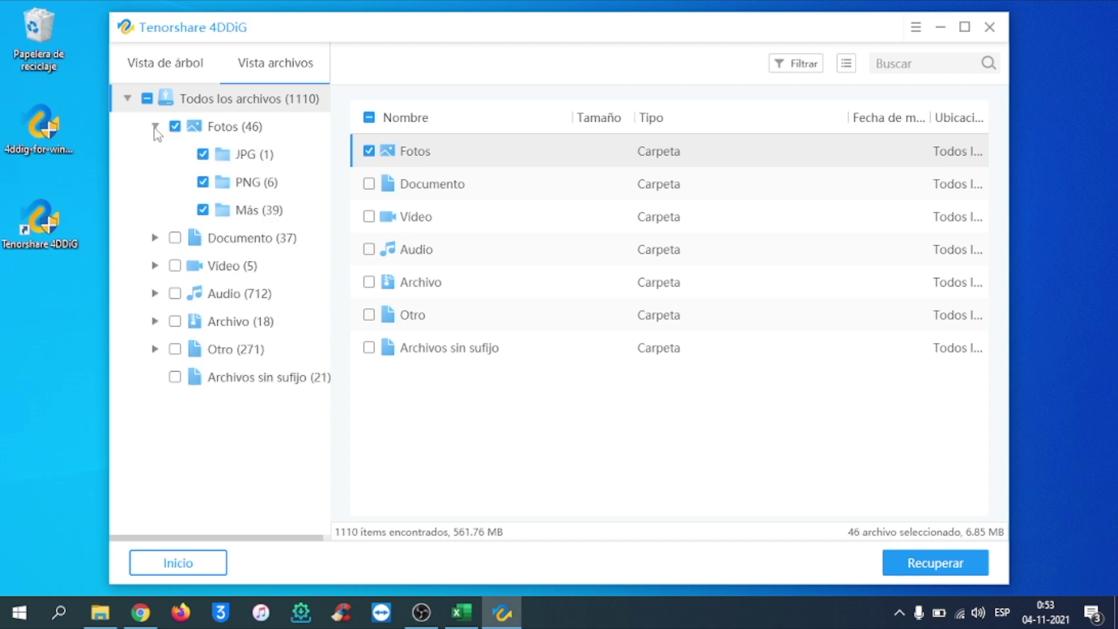
click(233, 155)
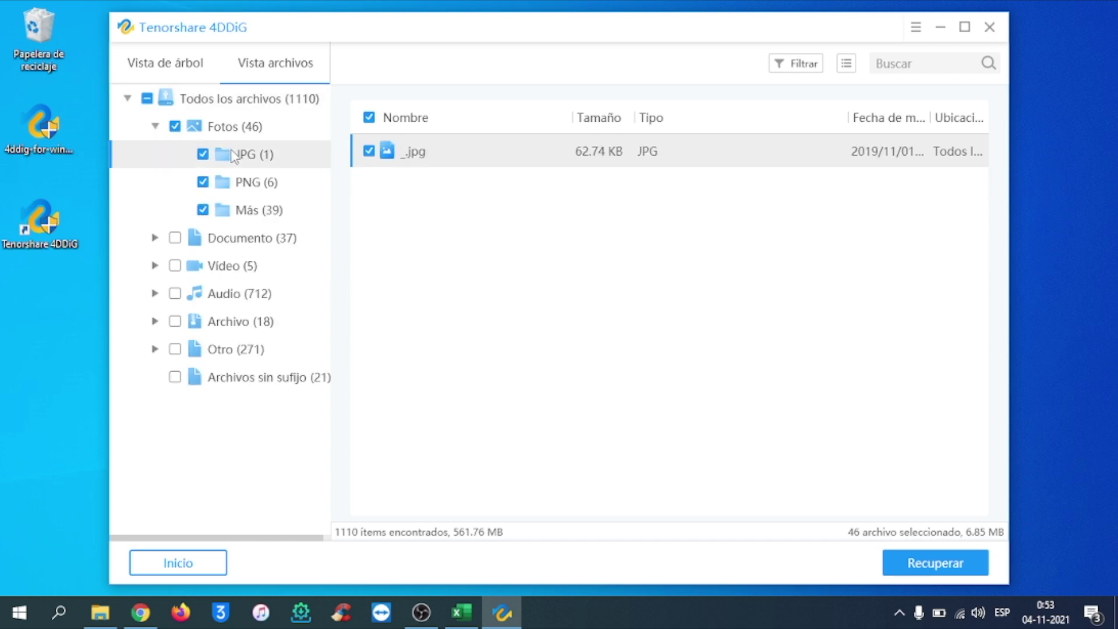
click(244, 183)
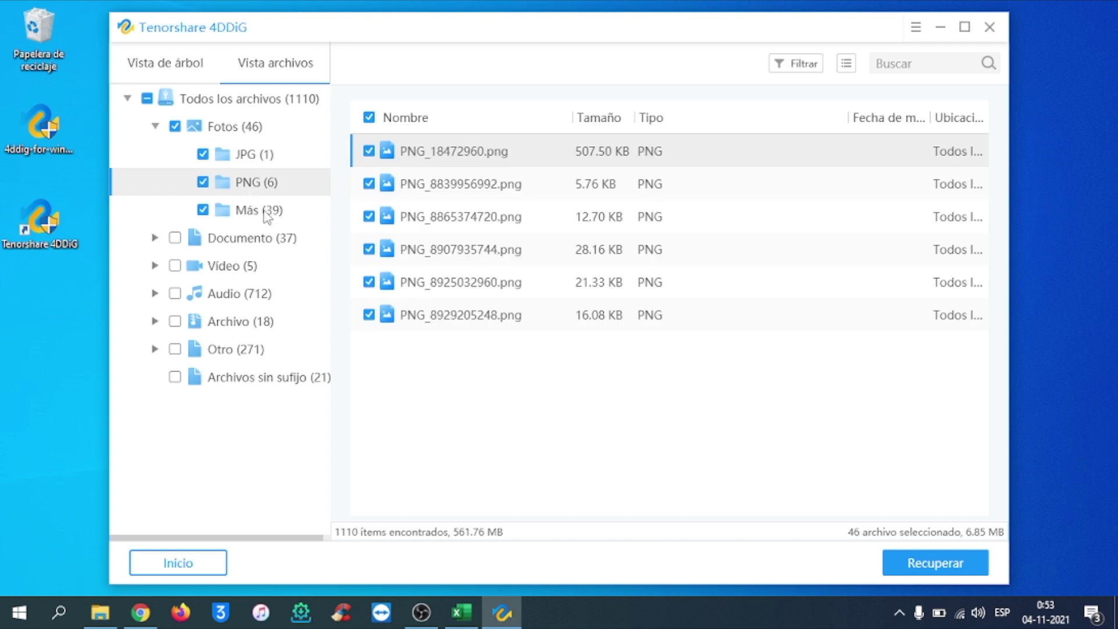
click(256, 214)
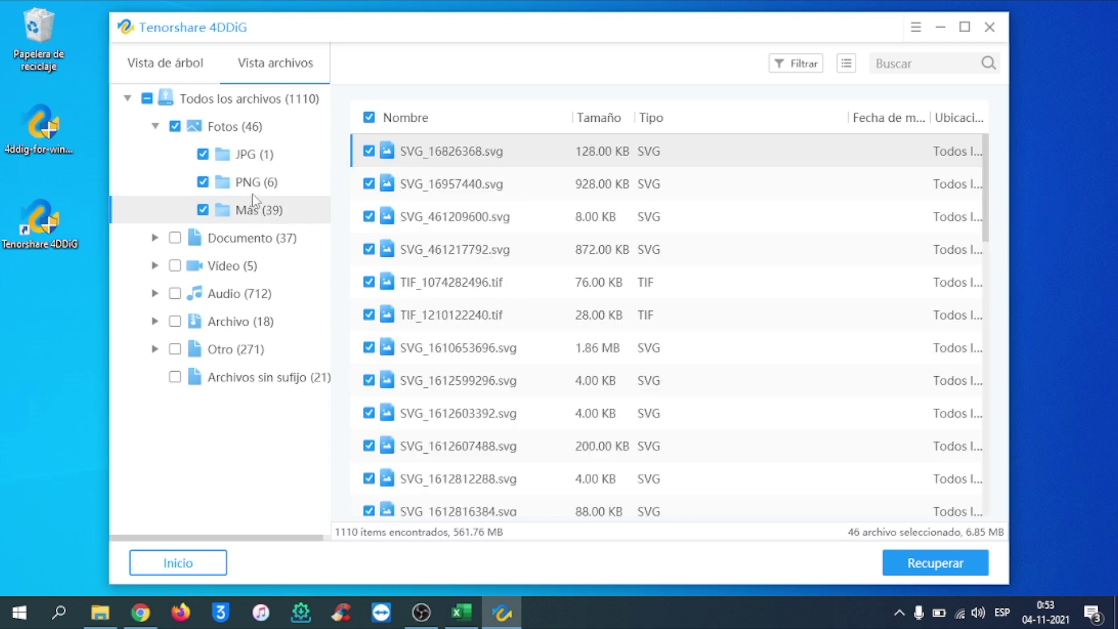
click(254, 184)
click(254, 156)
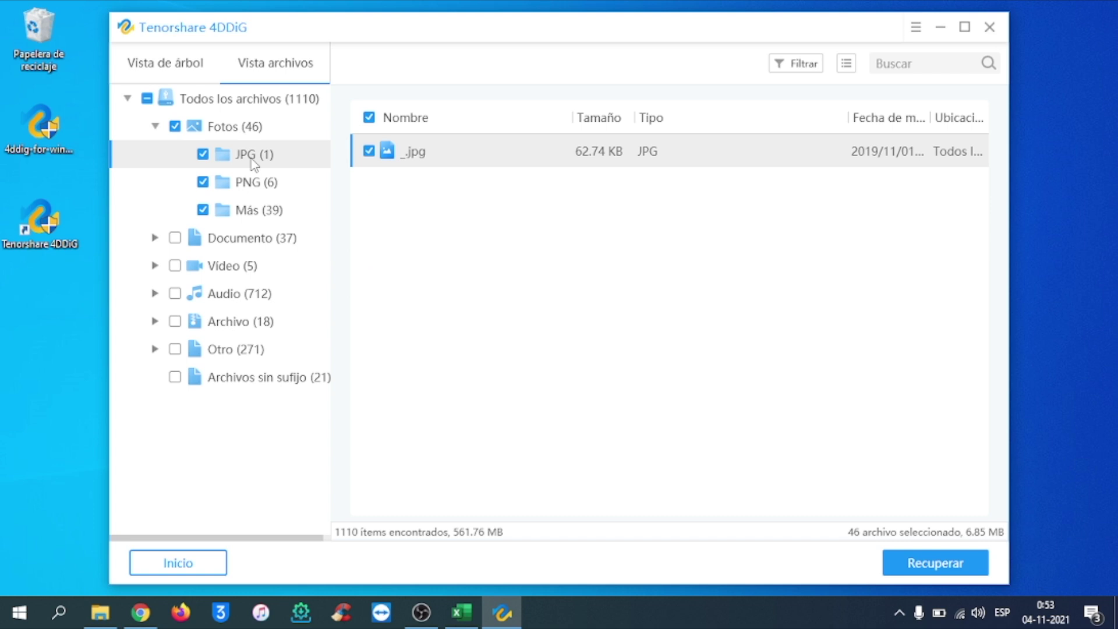
Preview the found JPG image, close the preview, and collapse and unmark the Fotos category.
double_click(389, 153)
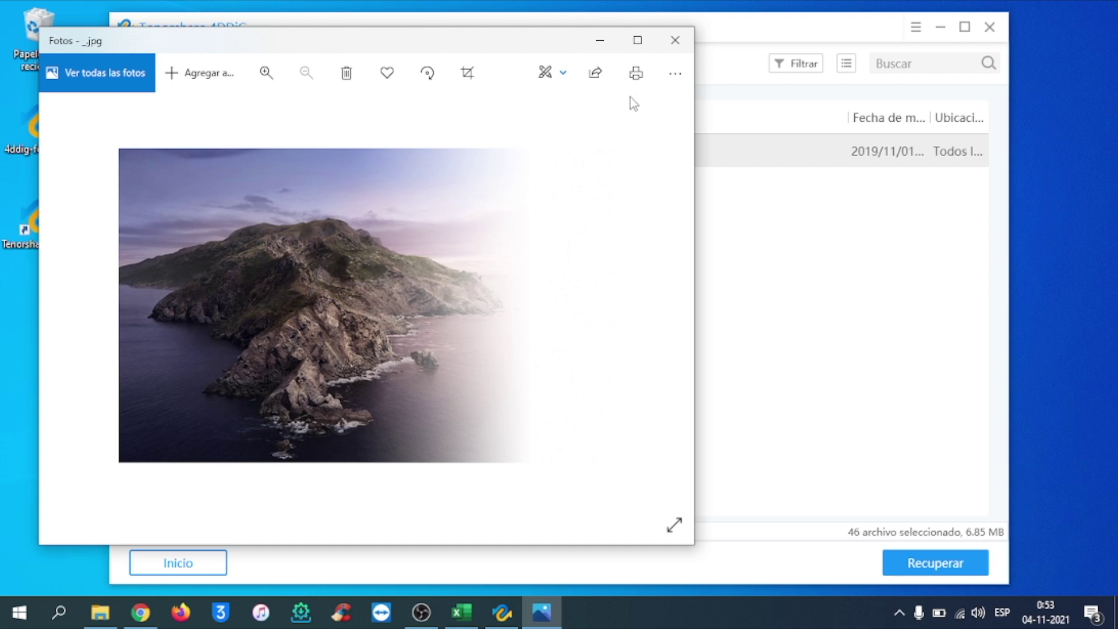
click(675, 40)
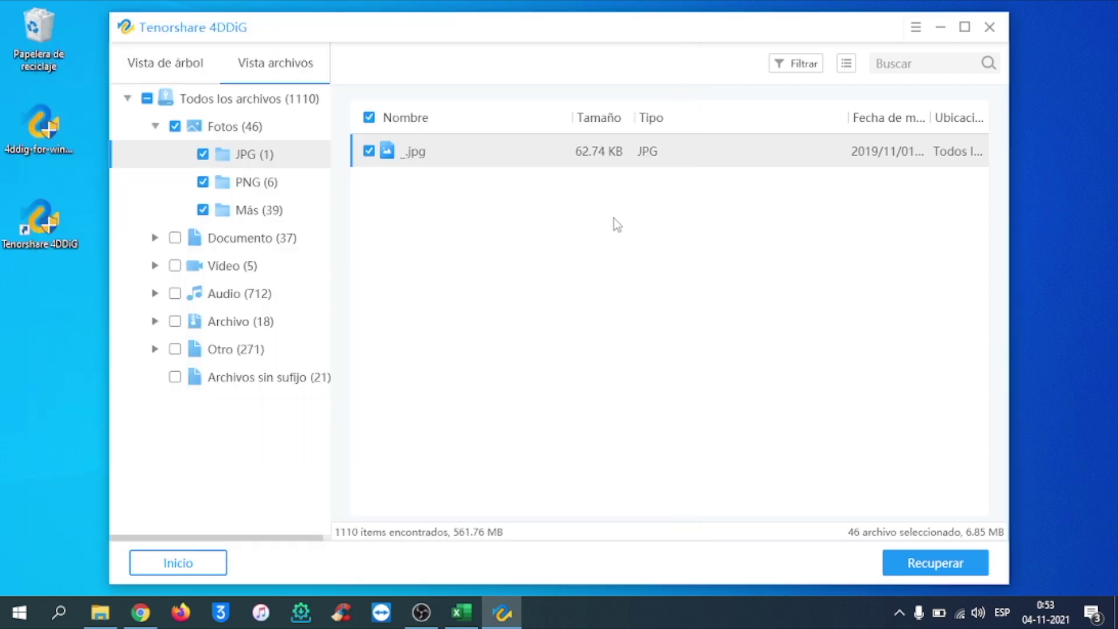
click(156, 126)
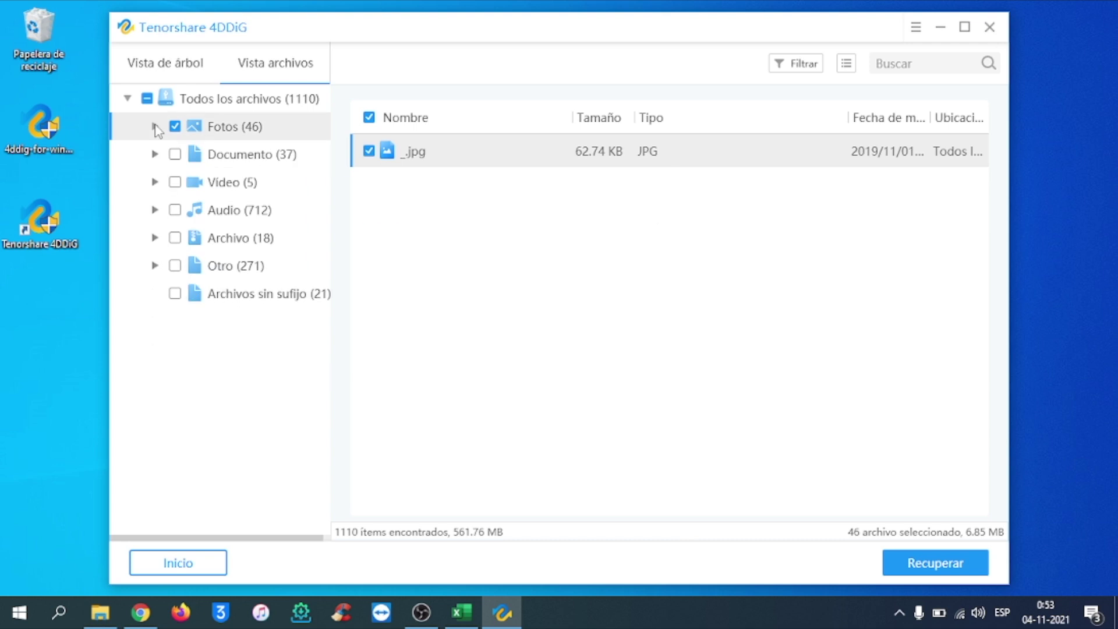
click(174, 127)
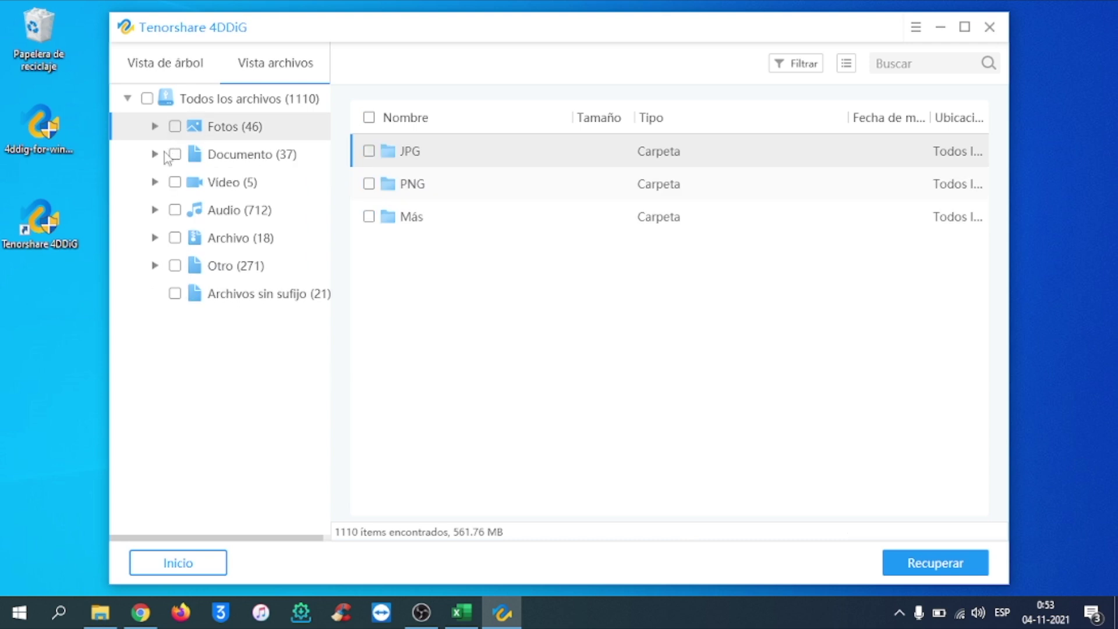
Expand the Documento category, mark its PDF folder and list the files found in it.
click(155, 154)
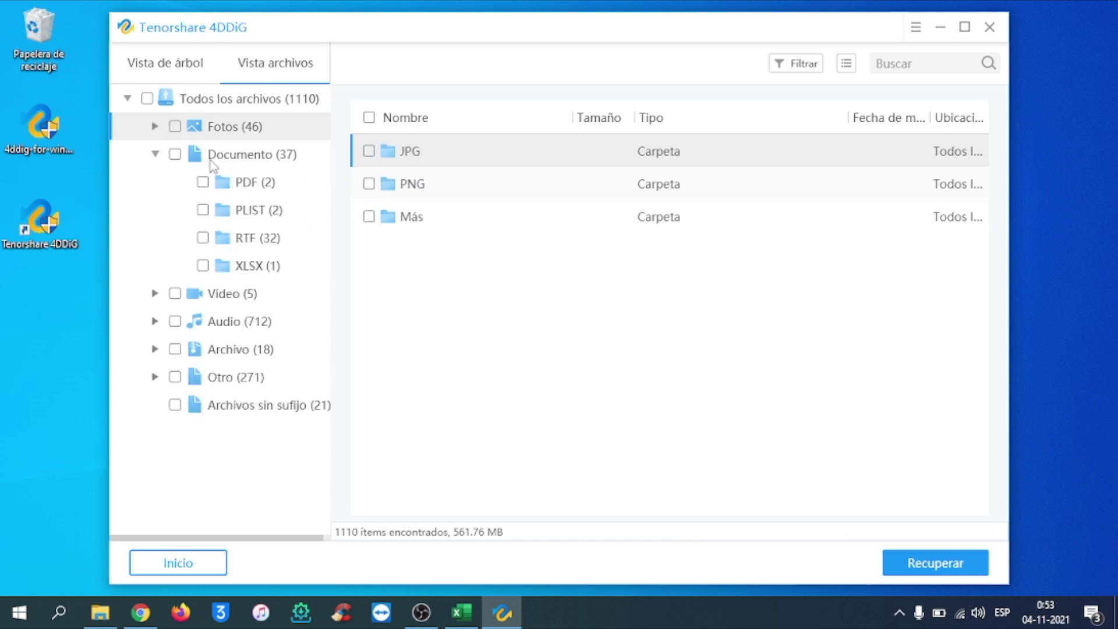
click(202, 182)
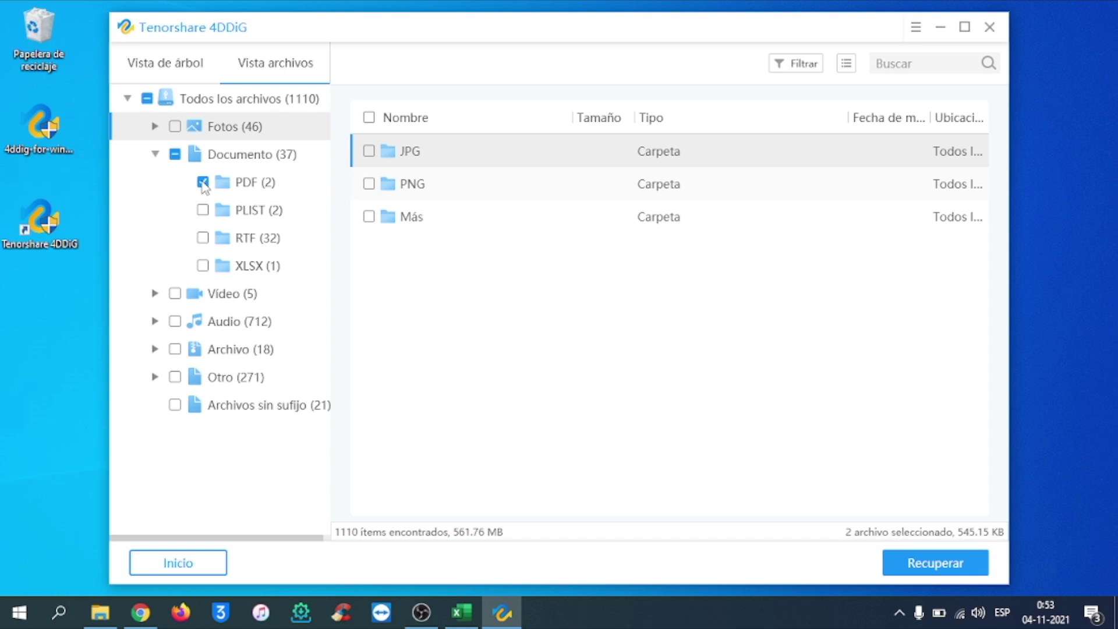
click(231, 184)
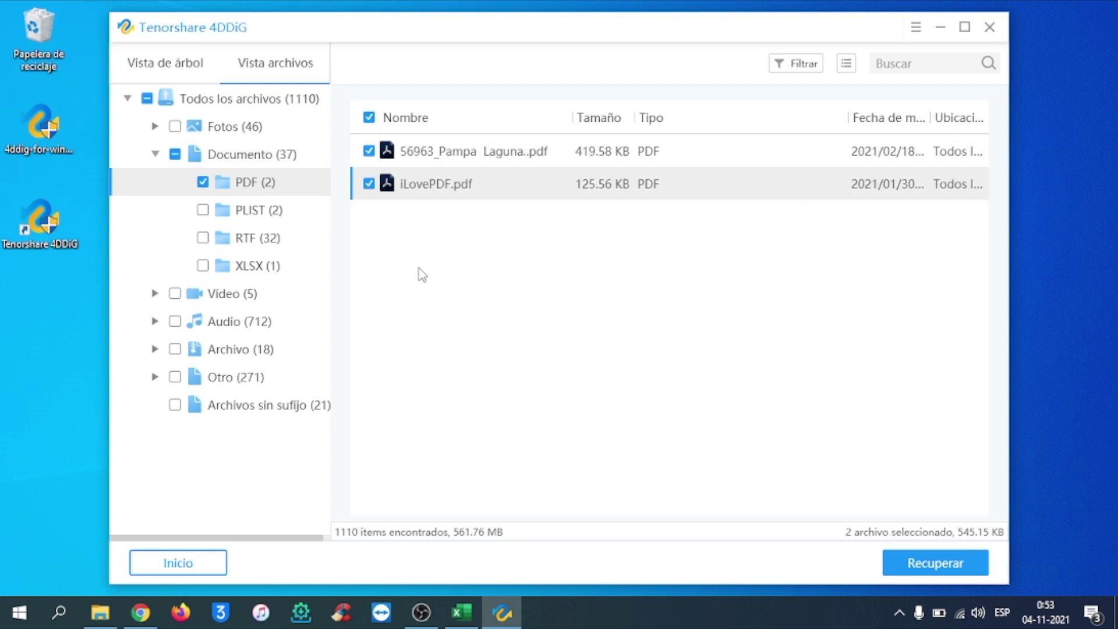
Preview the workbook found in the XLSX folder under Documento and close it.
click(235, 272)
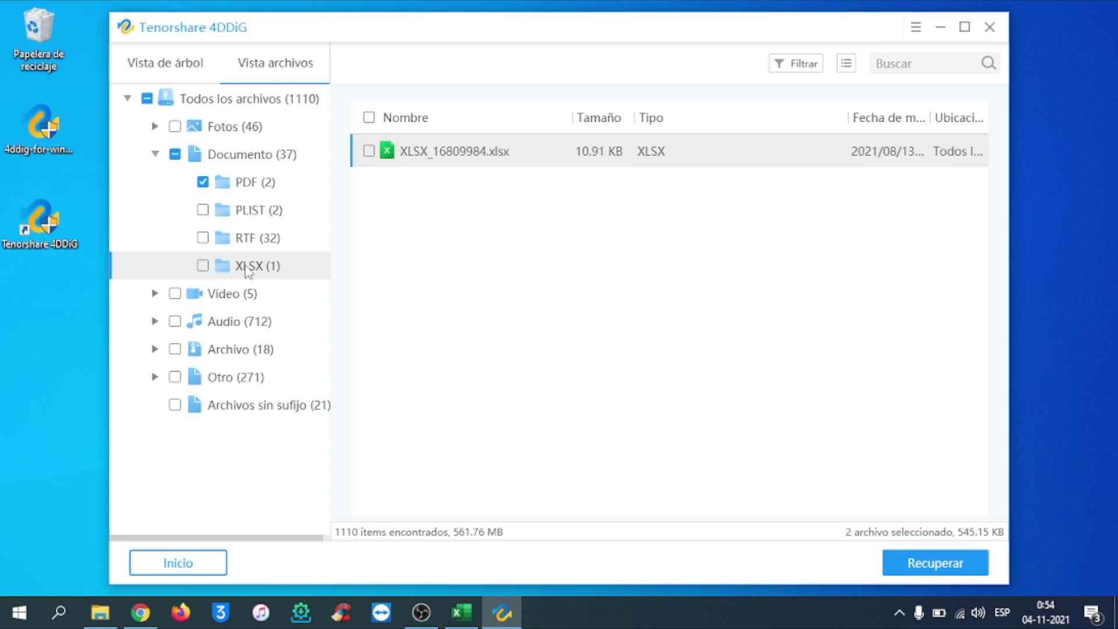
double_click(434, 152)
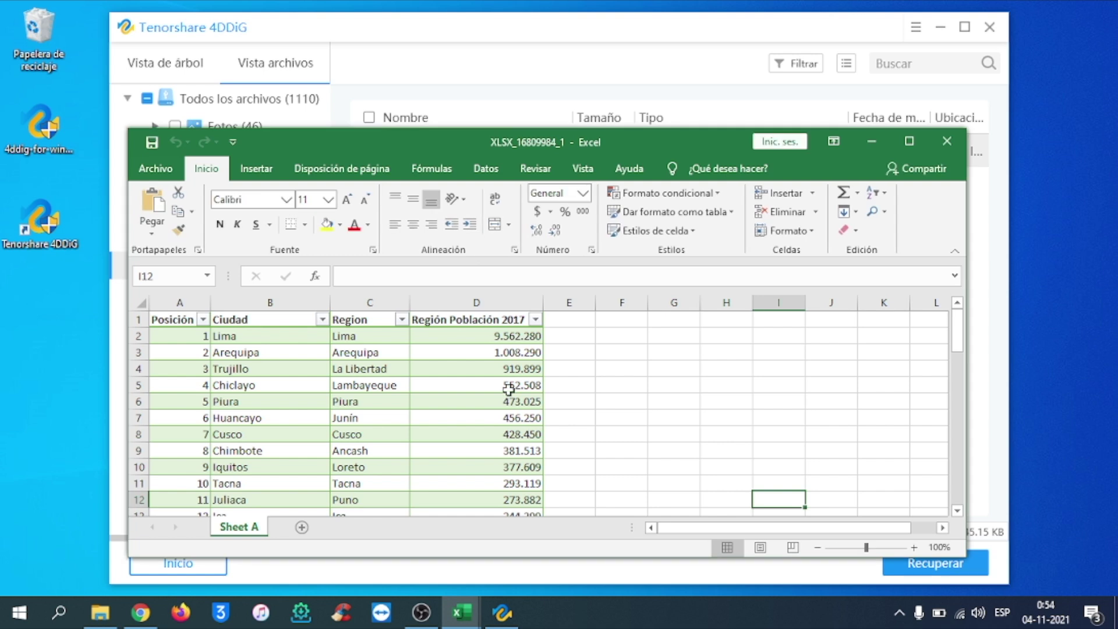
click(946, 143)
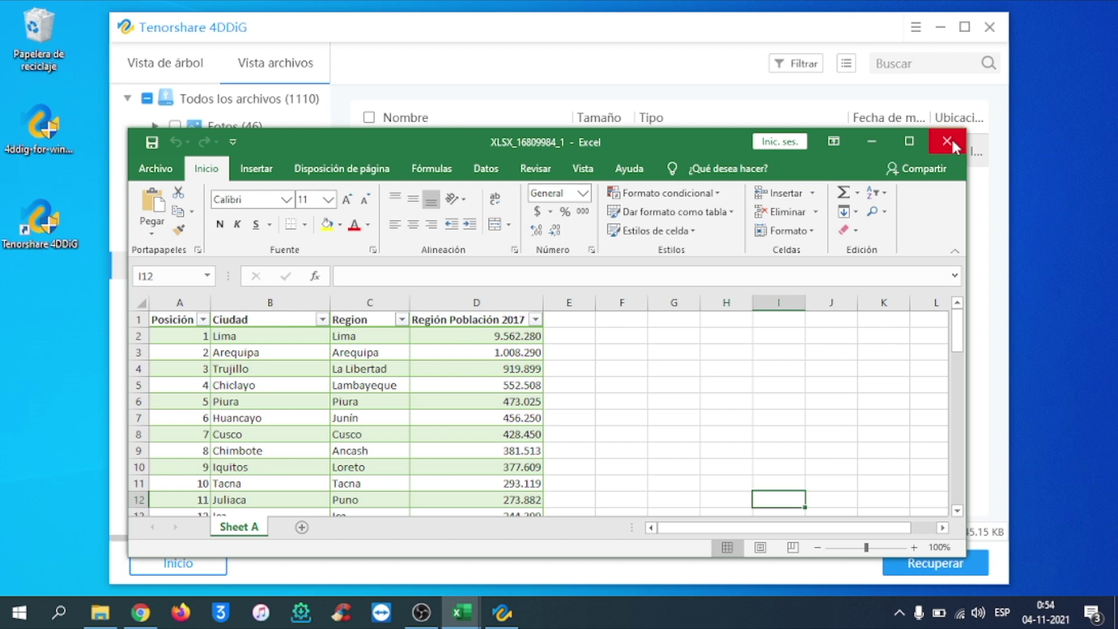
click(947, 141)
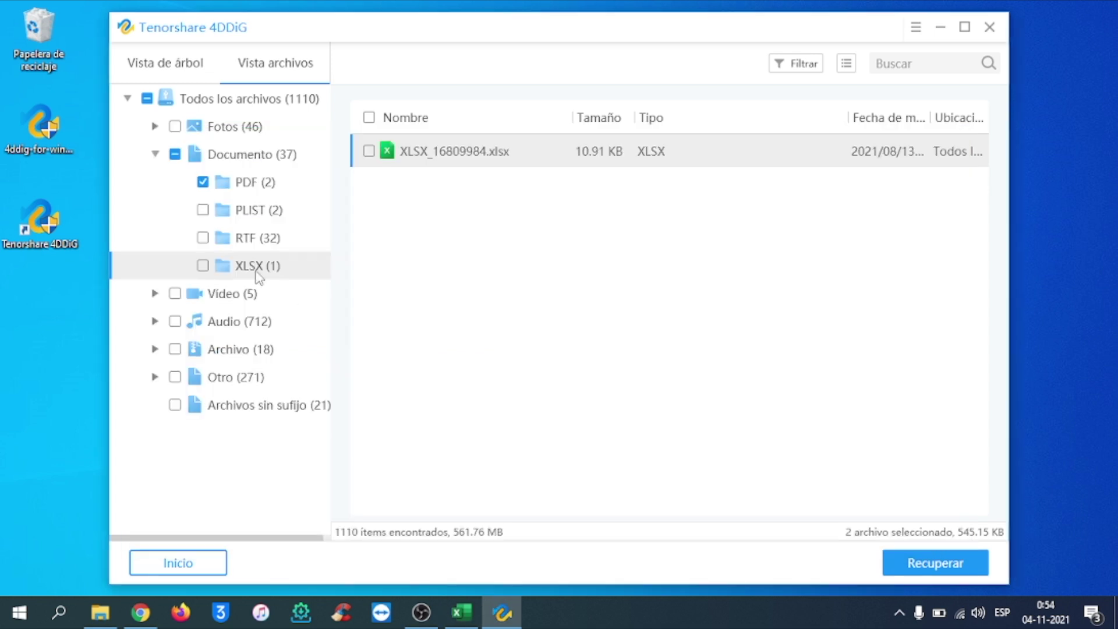
Unmark Documento, mark the Vídeo category instead and look through its MP4 and Más folders.
click(175, 154)
click(175, 293)
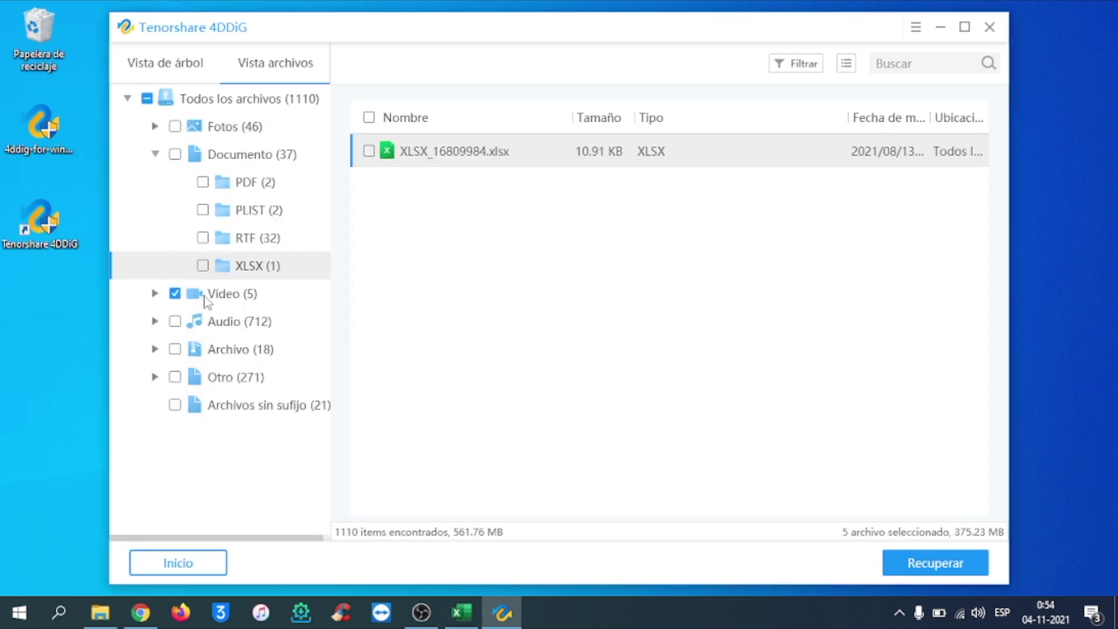
click(219, 294)
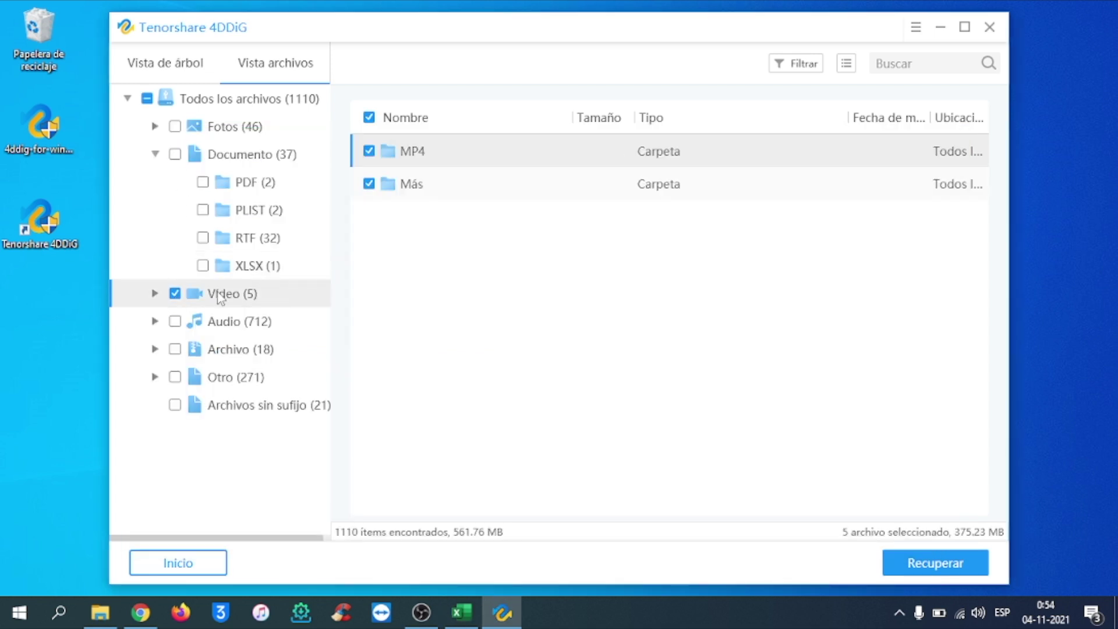
click(154, 294)
click(257, 324)
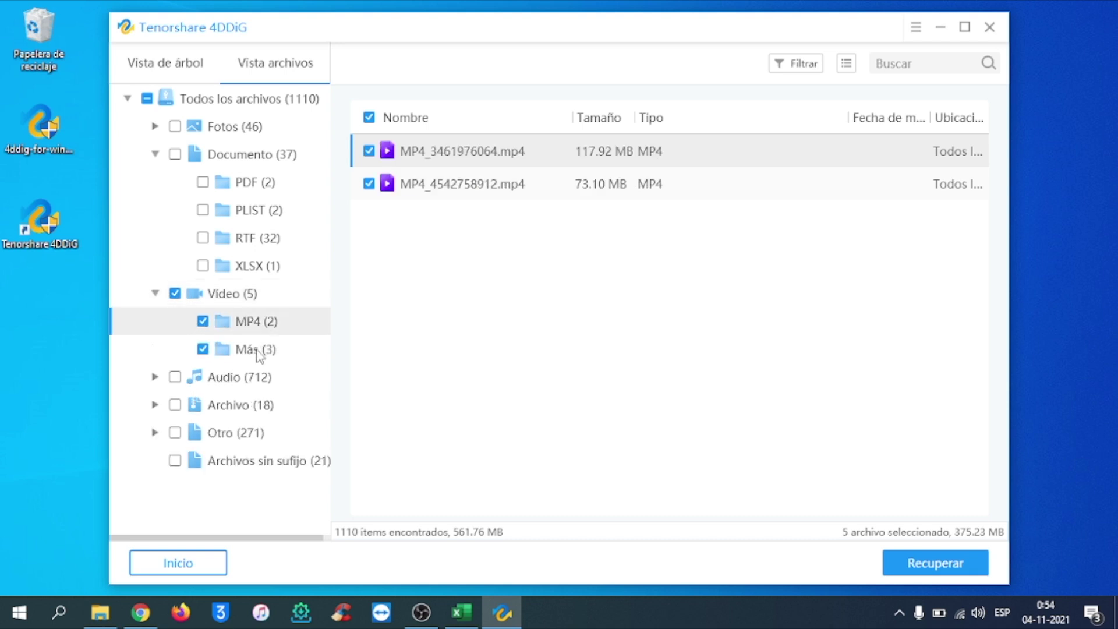
click(257, 350)
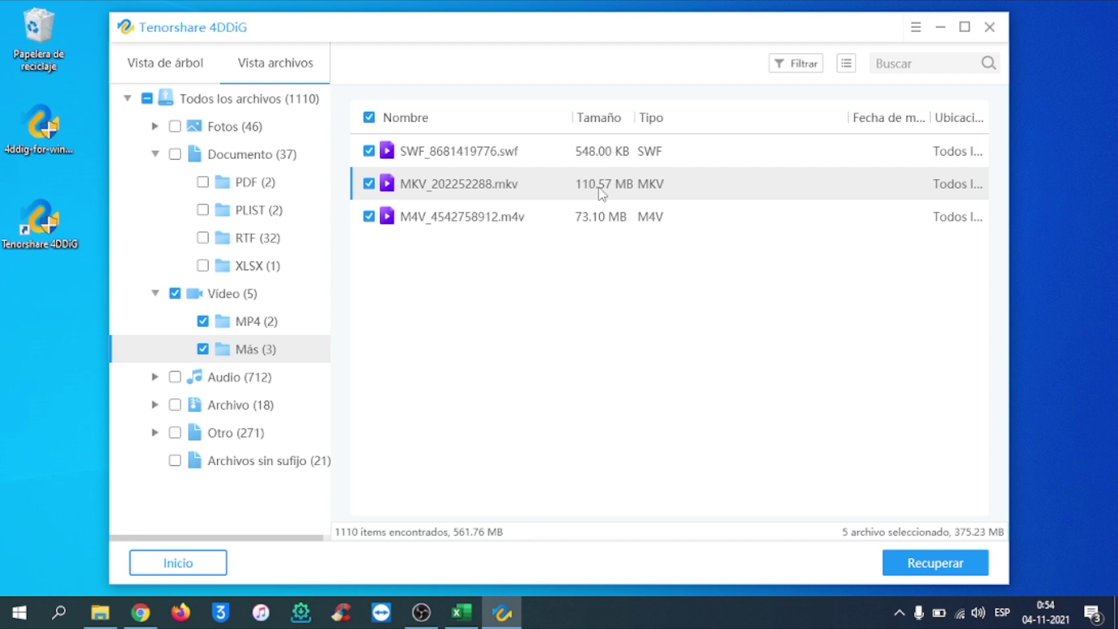
Look through the M4A and MP3 folders under Audio, then mark Archivo instead and list its ZIP and GZ files.
click(256, 432)
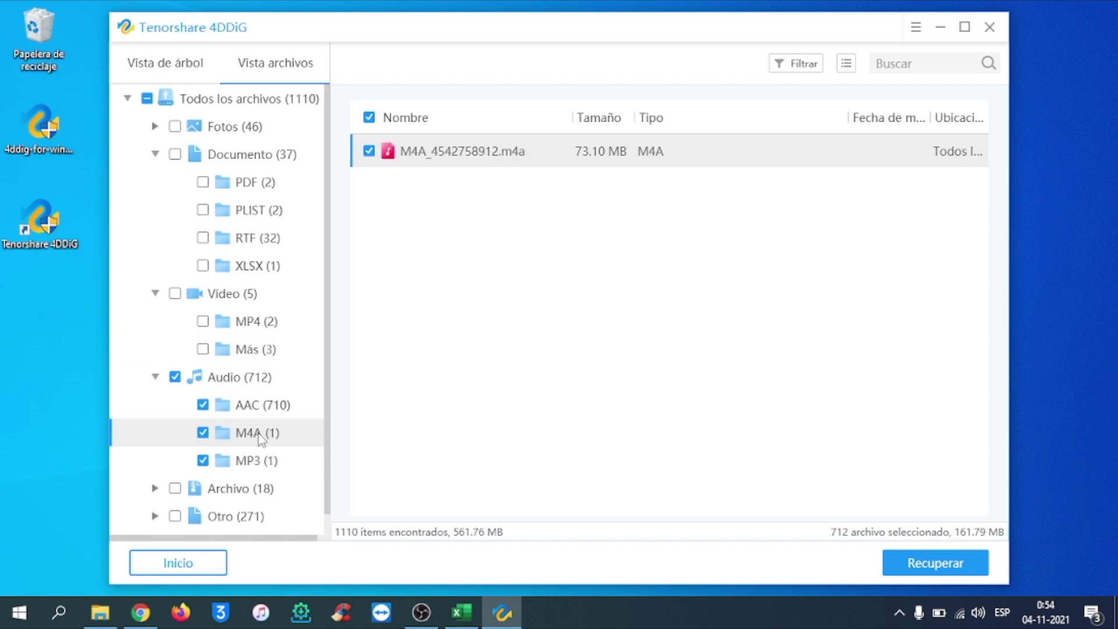
click(258, 462)
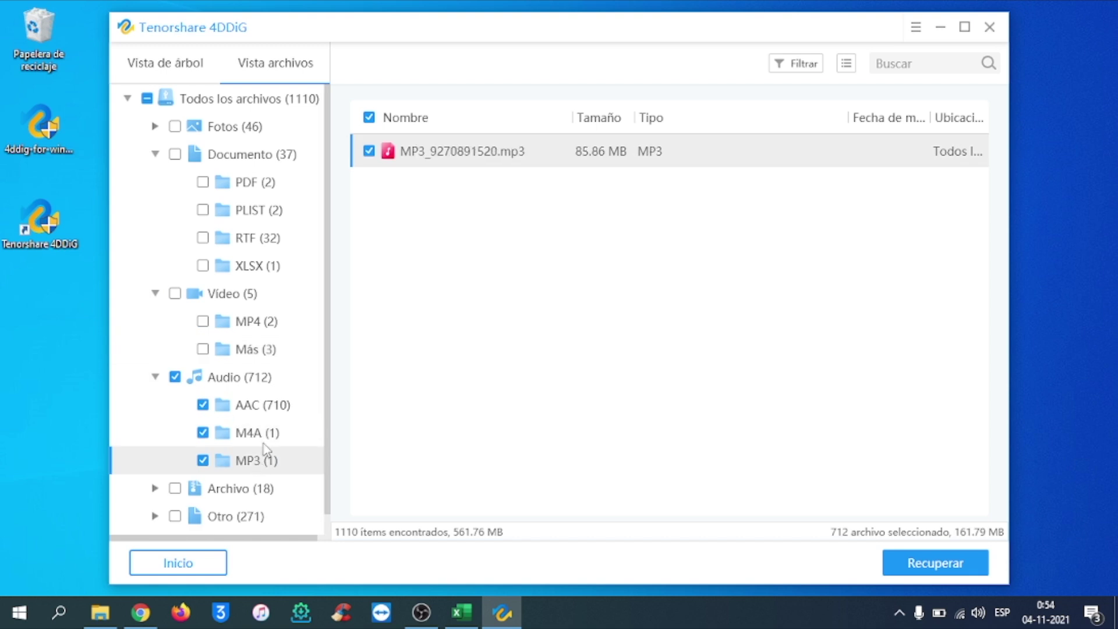
scroll(269, 433, down, 1)
click(155, 461)
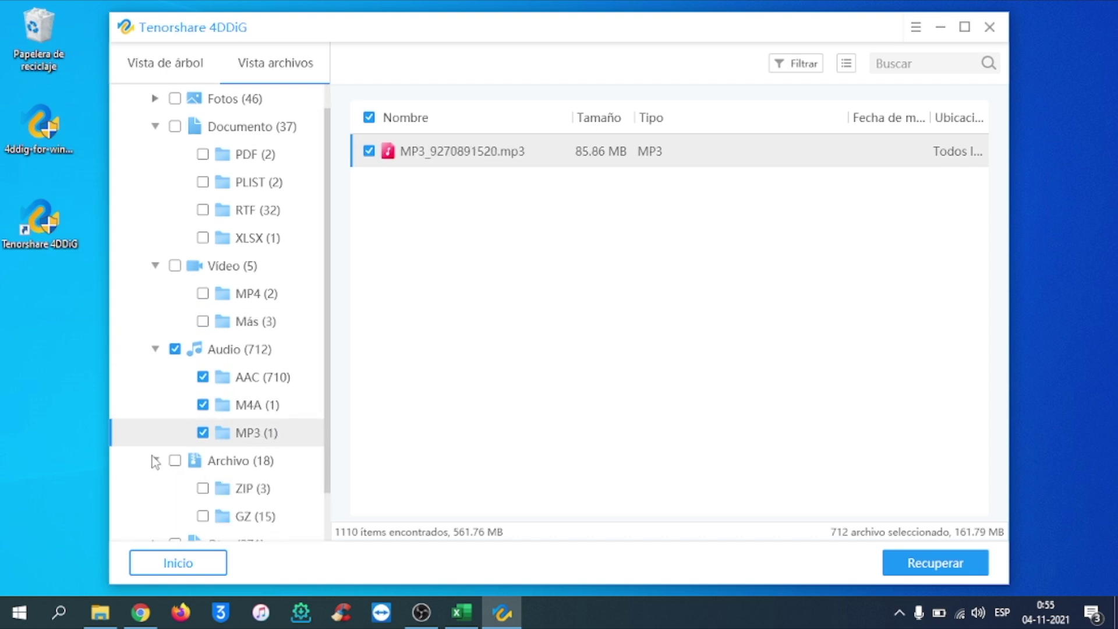
click(175, 349)
click(174, 460)
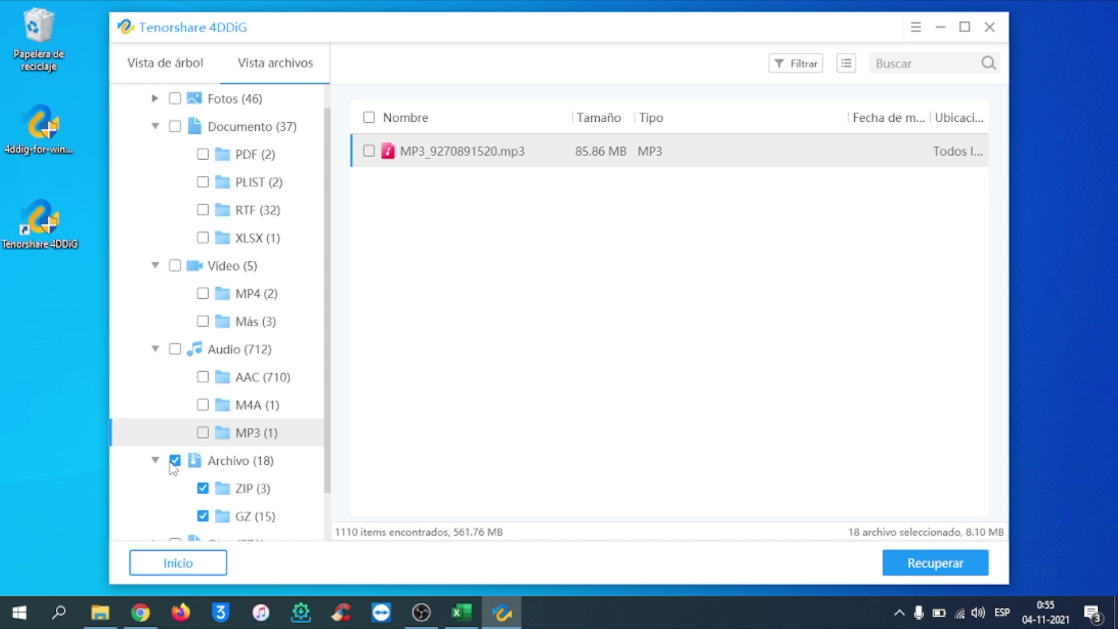
click(227, 493)
scroll(236, 469, down, 2)
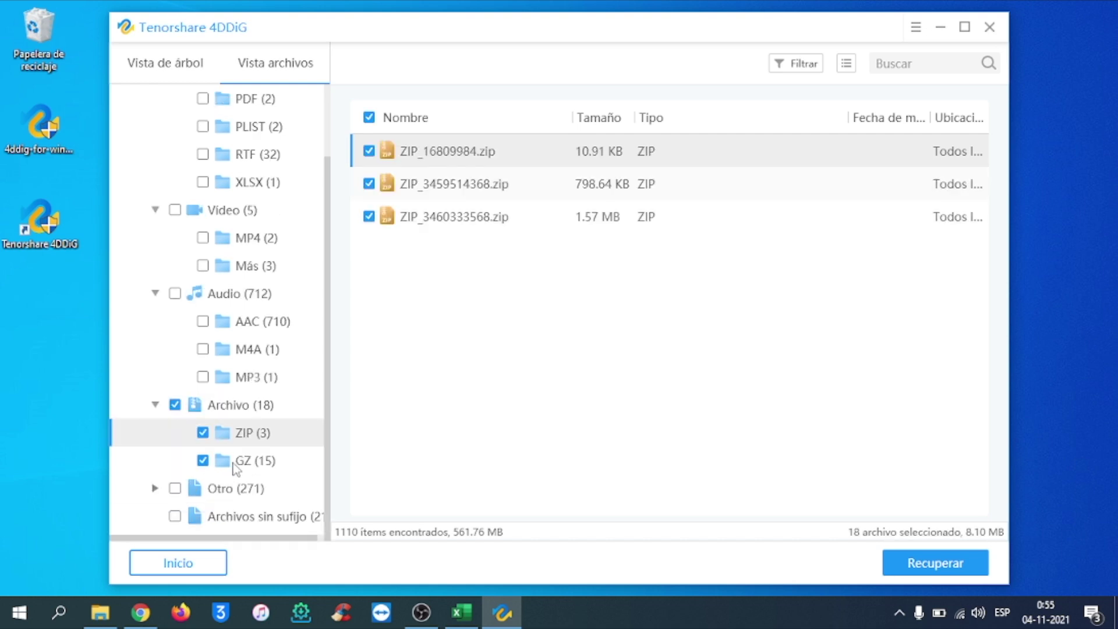
click(244, 462)
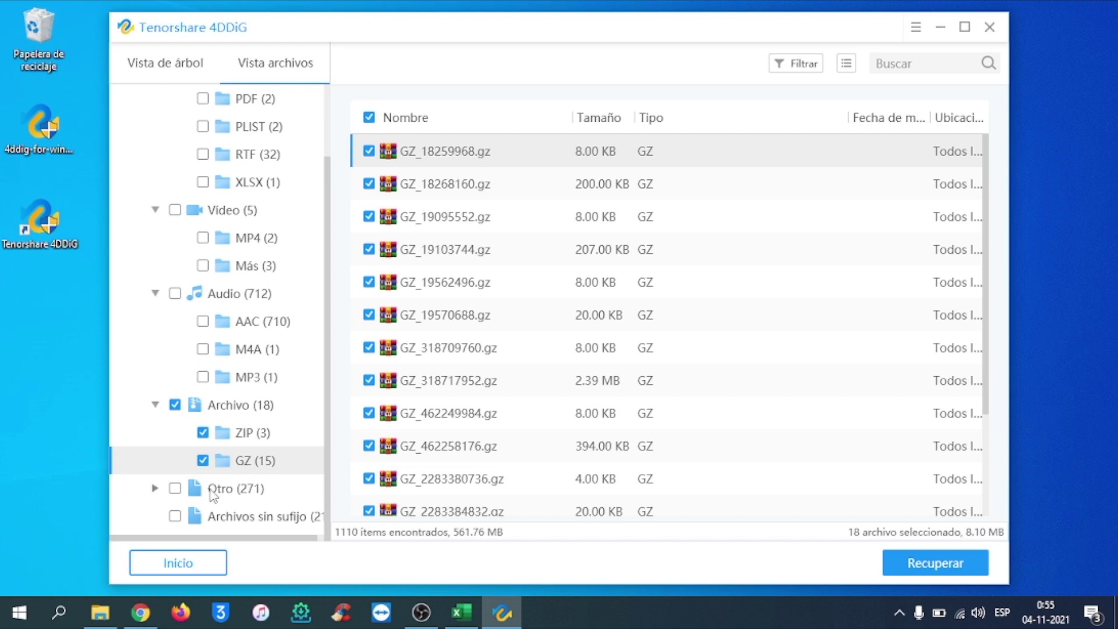
Clear the marks on the other categories, then mark the PDF folder under Documento and list its files.
click(174, 488)
click(156, 267)
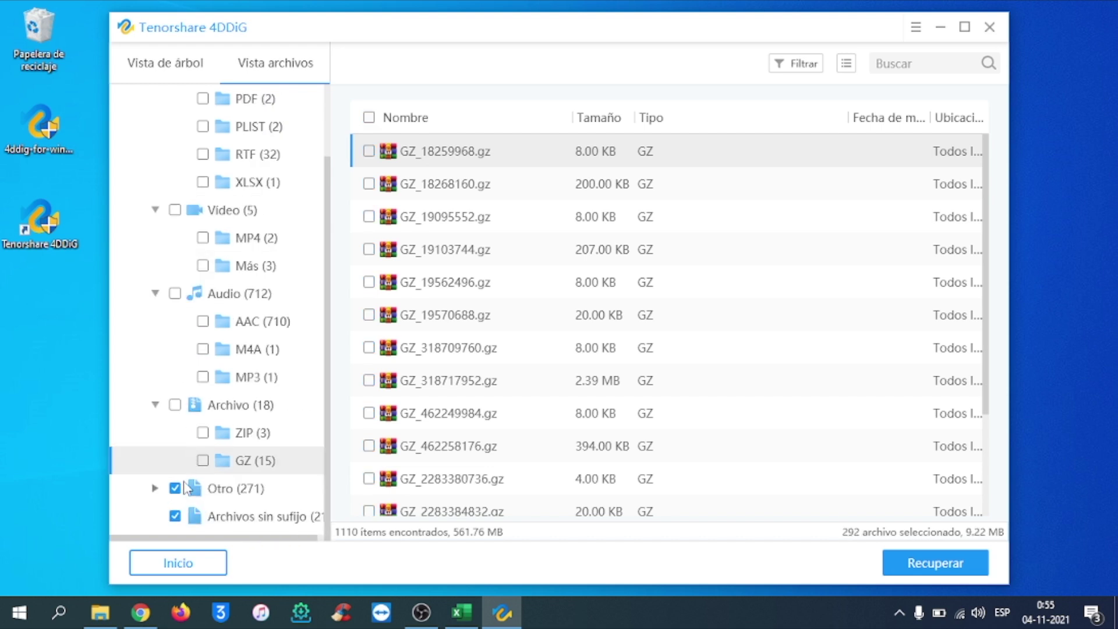
click(176, 487)
click(203, 182)
click(228, 184)
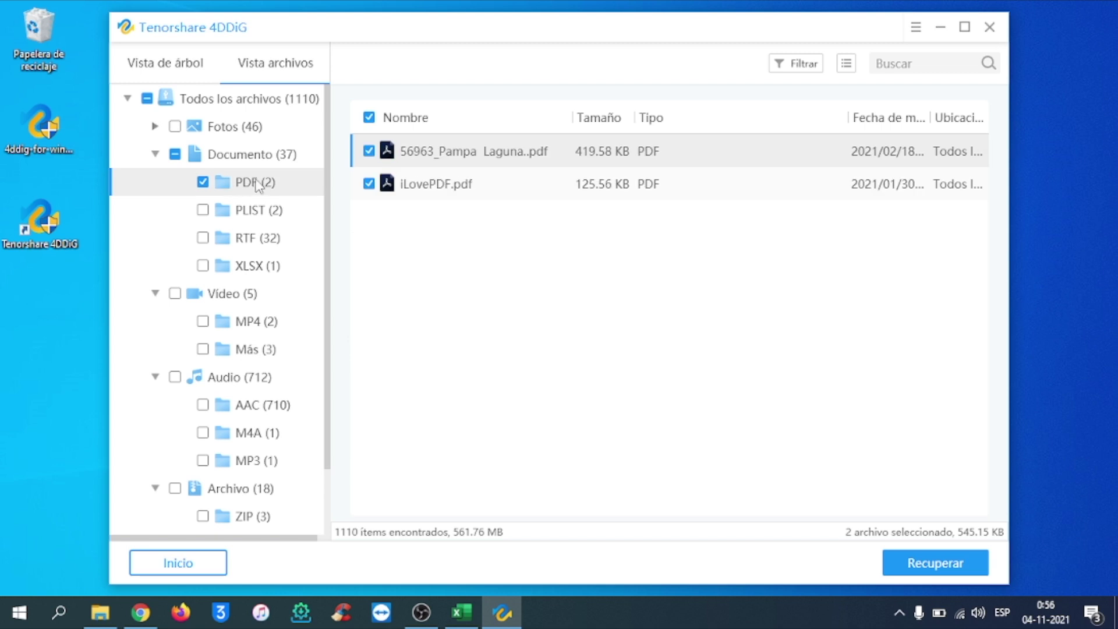
Recover both PDF files, 56963_Pampa Laguna..pdf and iLovePDF.pdf, to Escritorio.
click(368, 152)
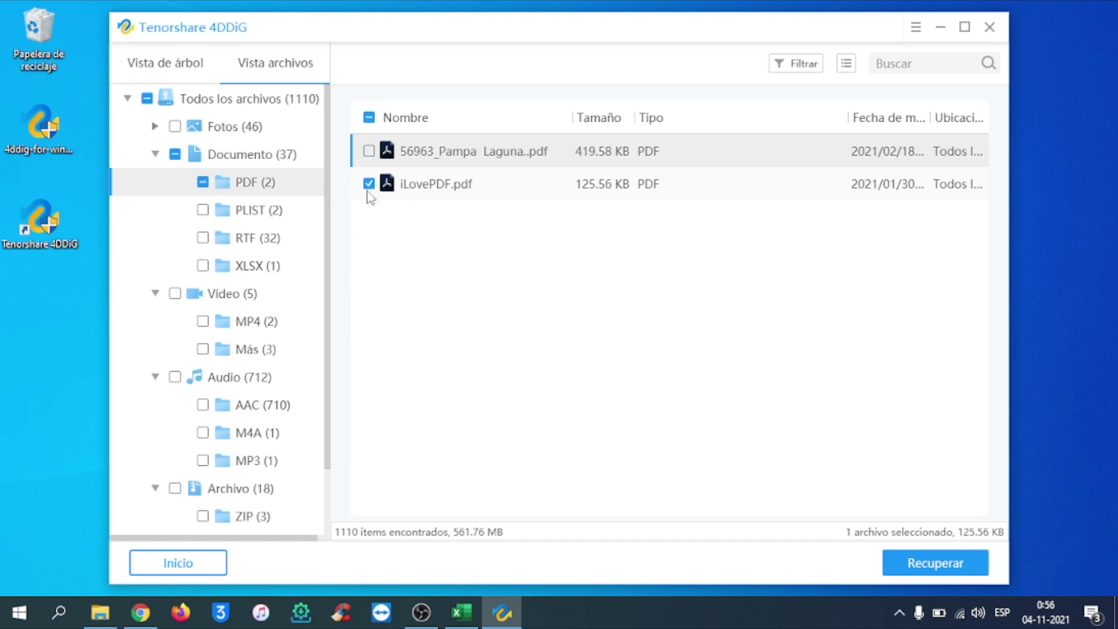
click(368, 151)
click(929, 564)
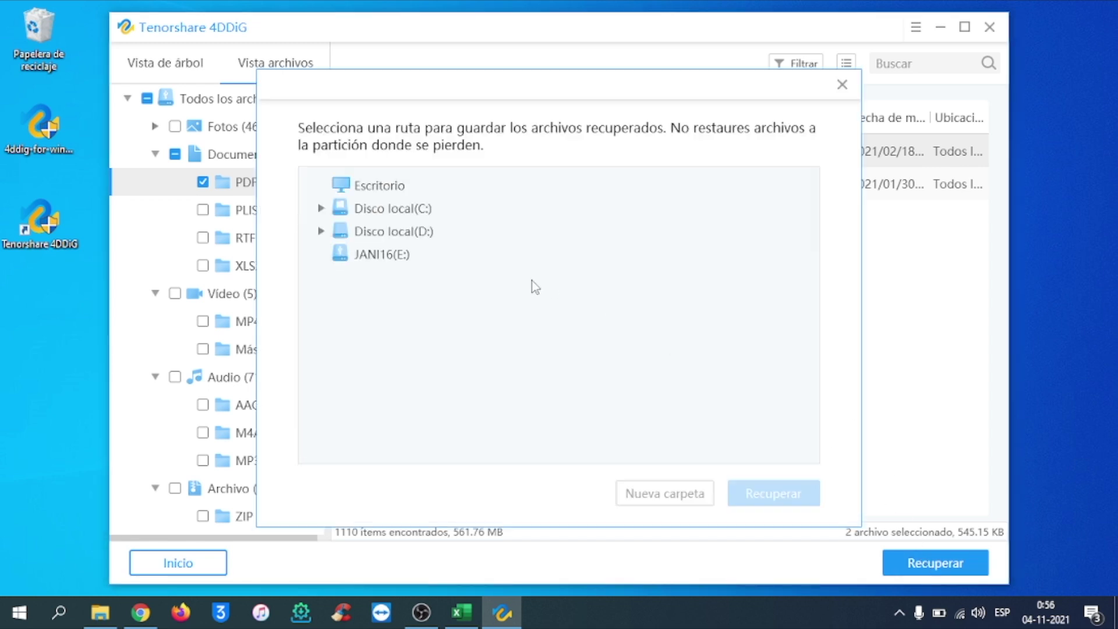
click(376, 188)
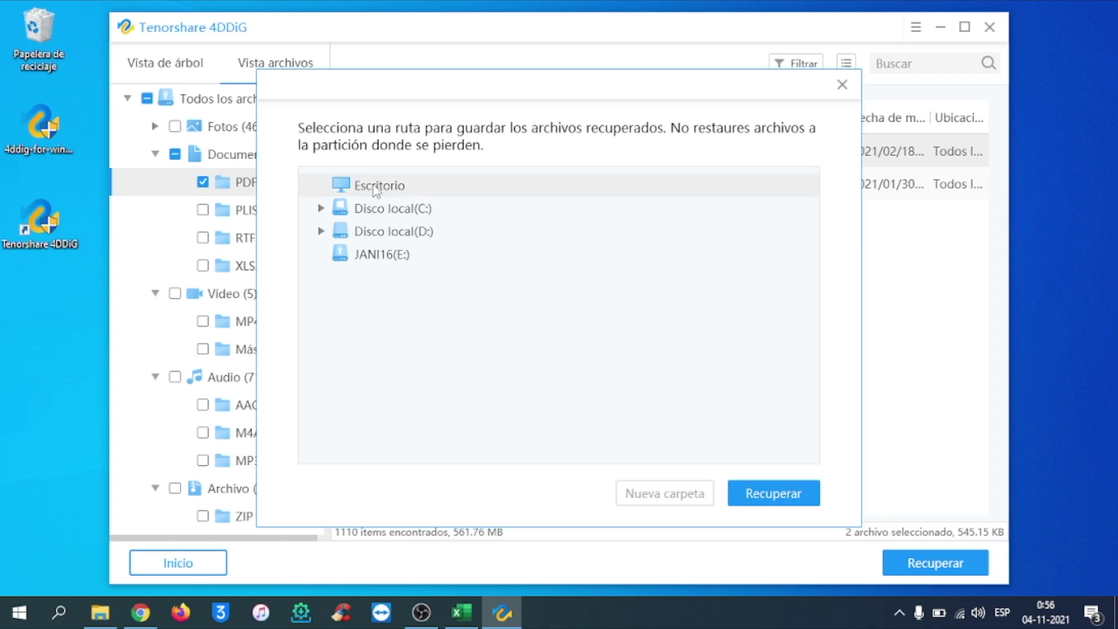
click(770, 495)
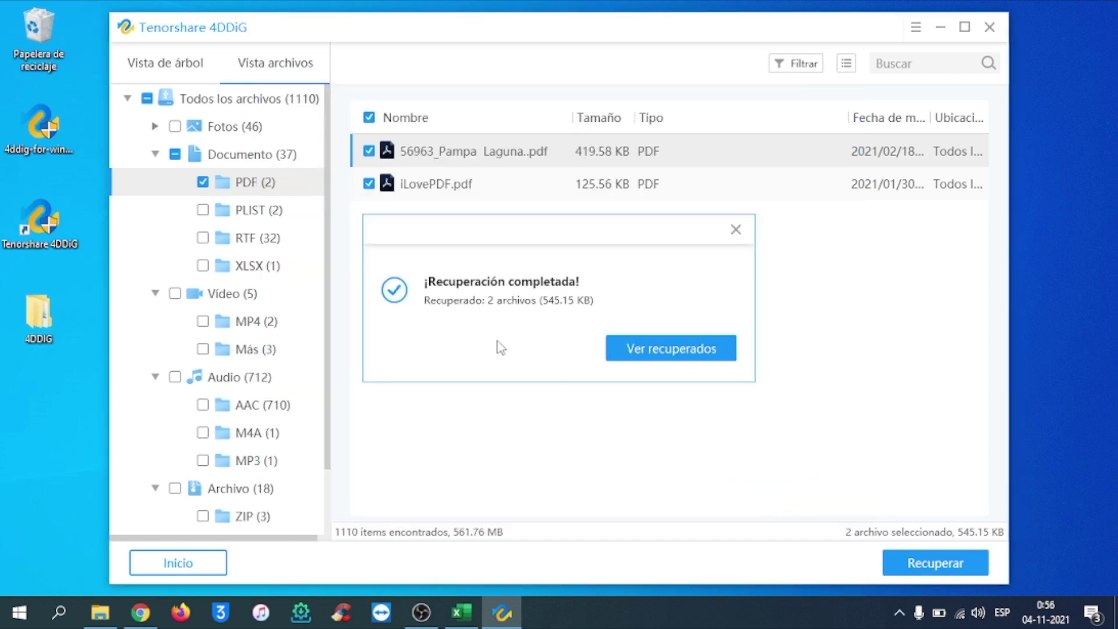
Check the recovered PDFs in the desktop 4DDIG folder down to Documento > PDF, then close the folder and the recovery message.
double_click(44, 309)
click(358, 200)
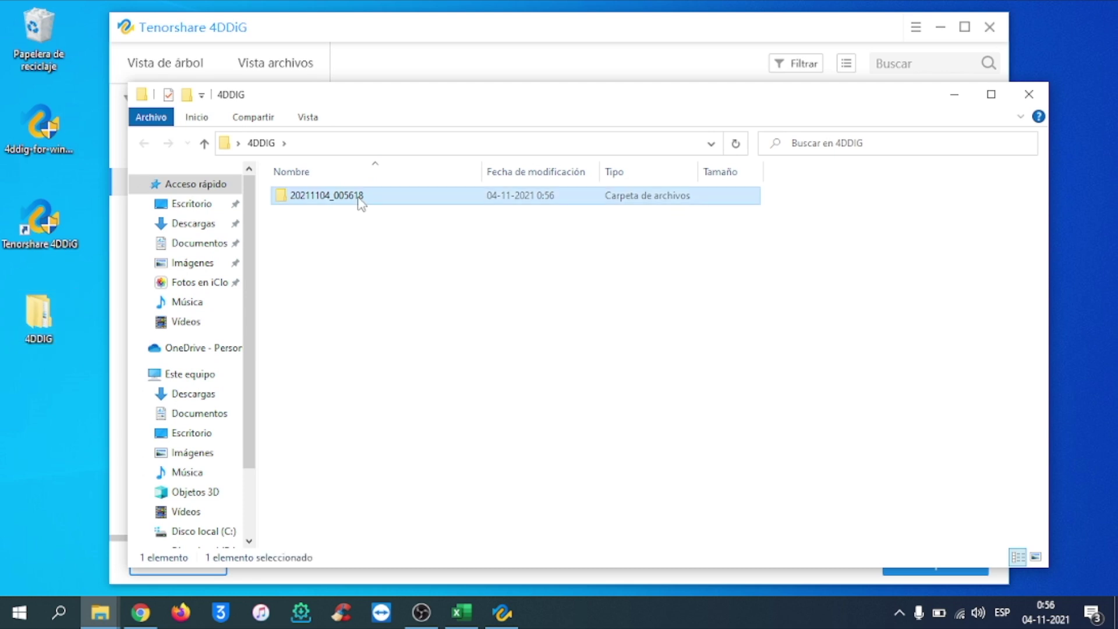
double_click(358, 199)
double_click(347, 199)
click(343, 200)
double_click(344, 200)
double_click(308, 196)
click(319, 213)
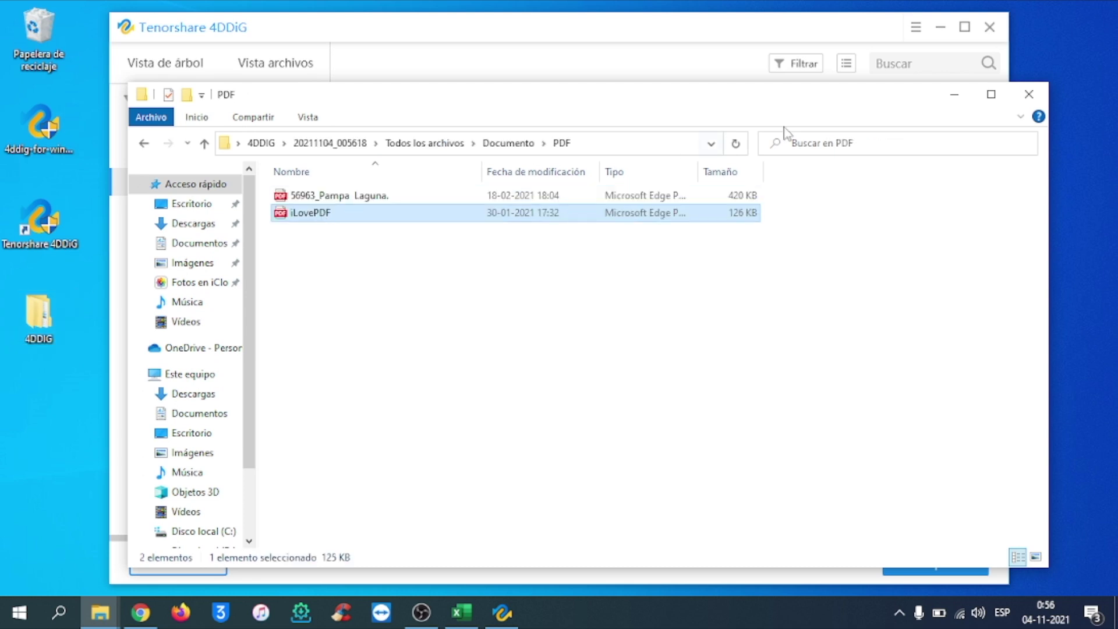
click(1036, 95)
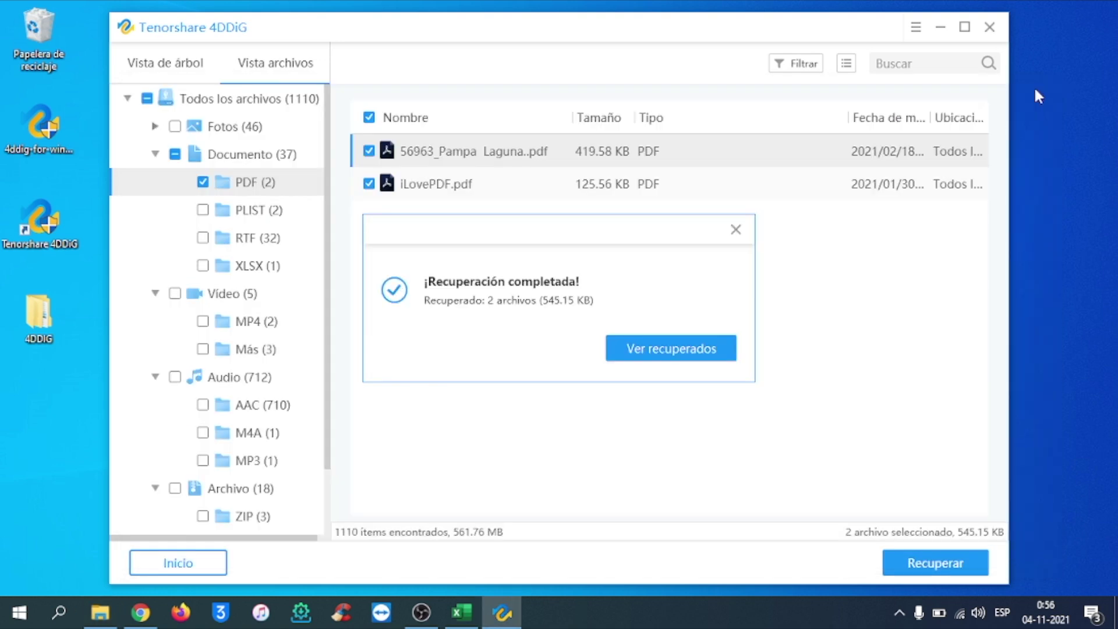
click(736, 229)
Mark MP4_4542758912.mp4 in the MP4 folder under Vídeo as well and recover the marked files to Escritorio.
click(251, 328)
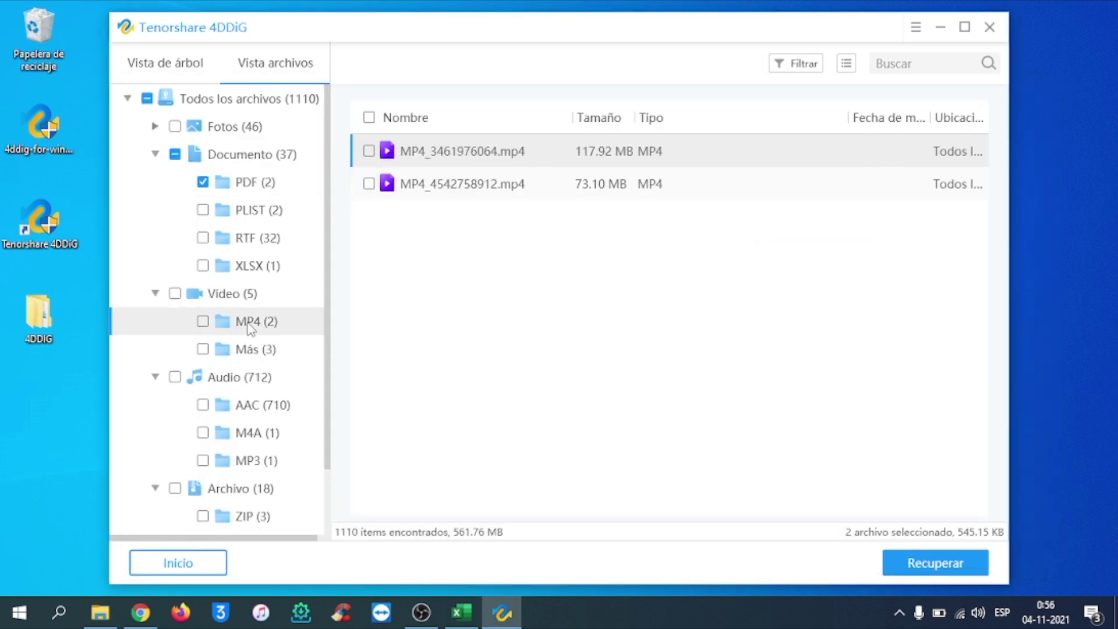
click(368, 184)
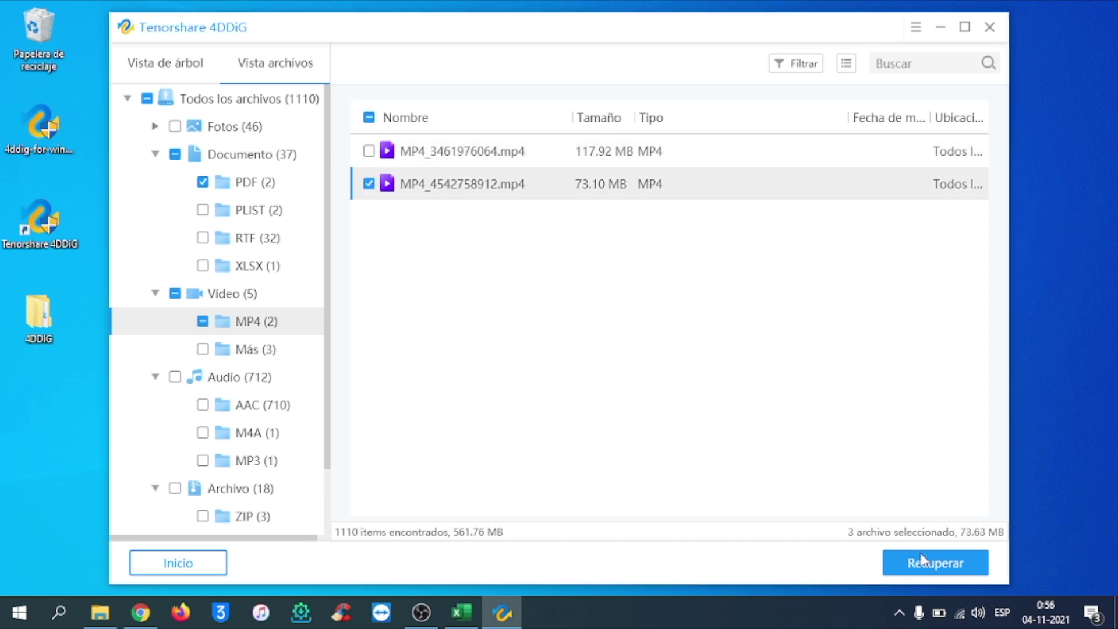
click(923, 556)
click(379, 185)
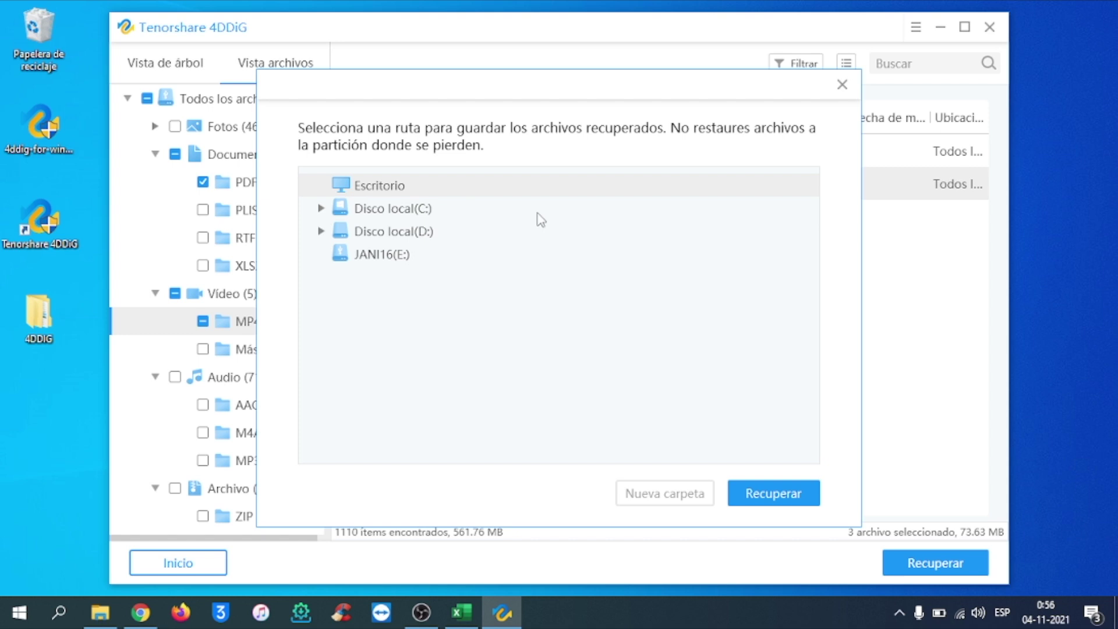
click(787, 491)
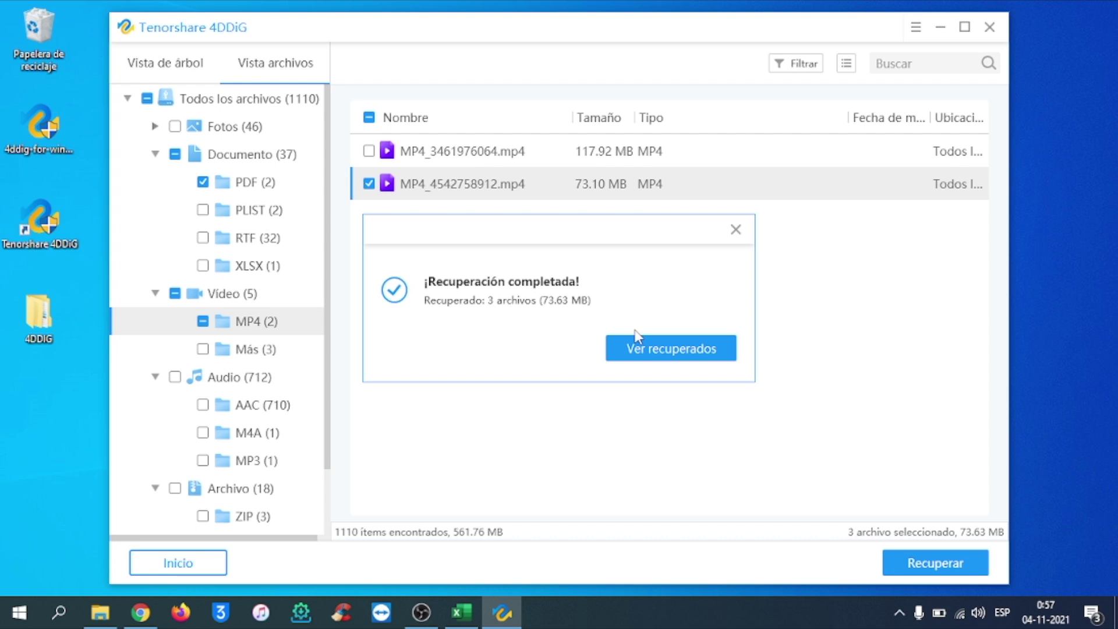
View the recovered files, play the video in the Vídeo > MP4 folder, and close the player and the folder.
click(669, 349)
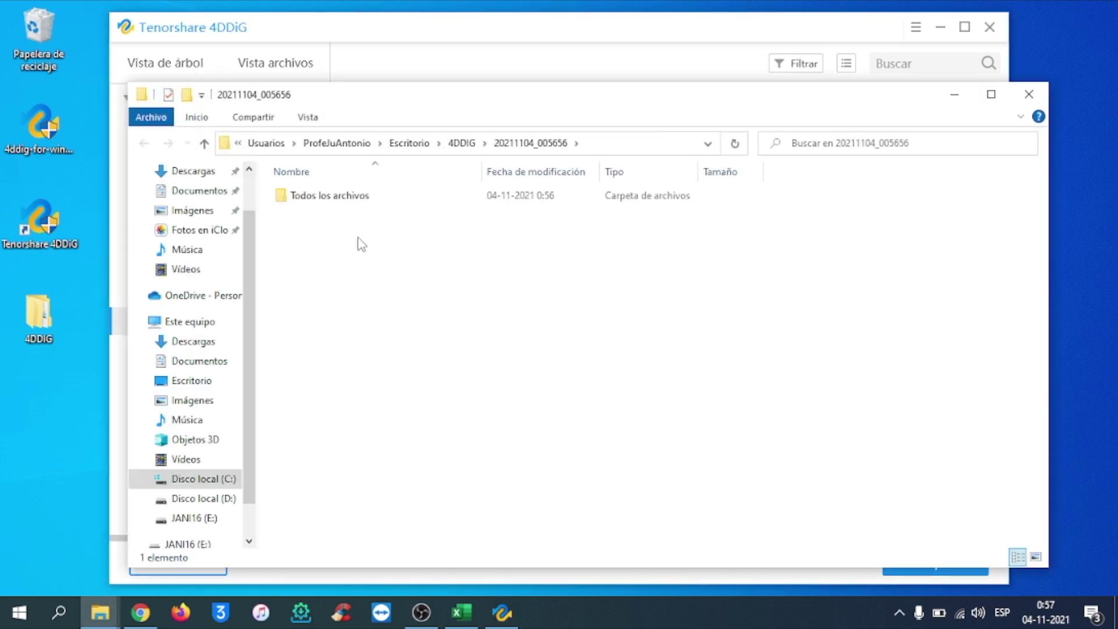
double_click(352, 198)
double_click(333, 212)
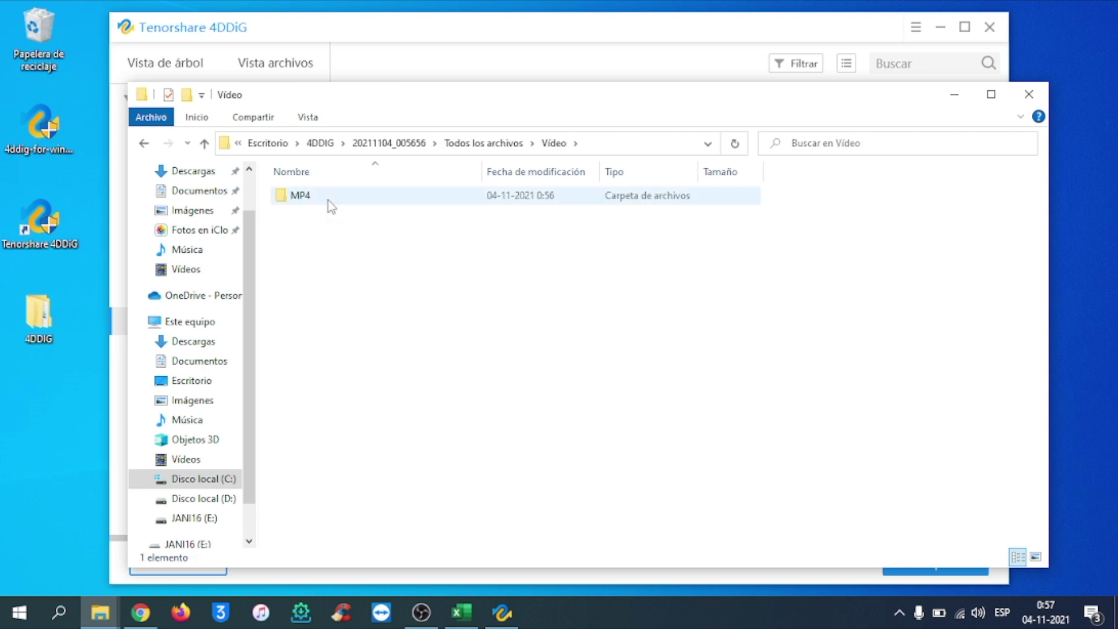
double_click(328, 201)
double_click(329, 203)
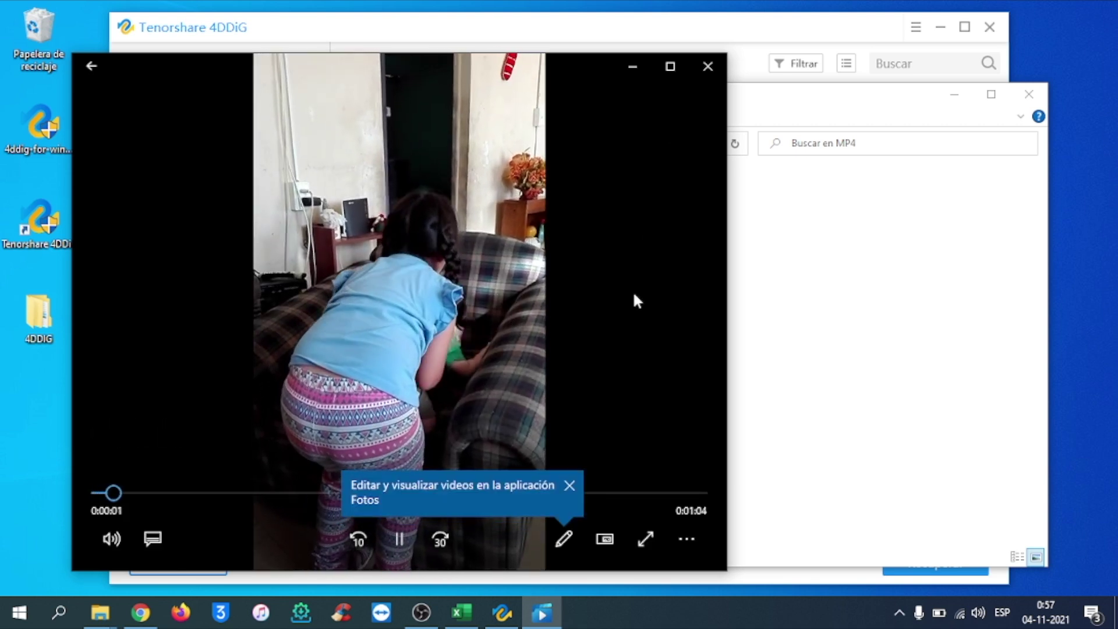
click(708, 66)
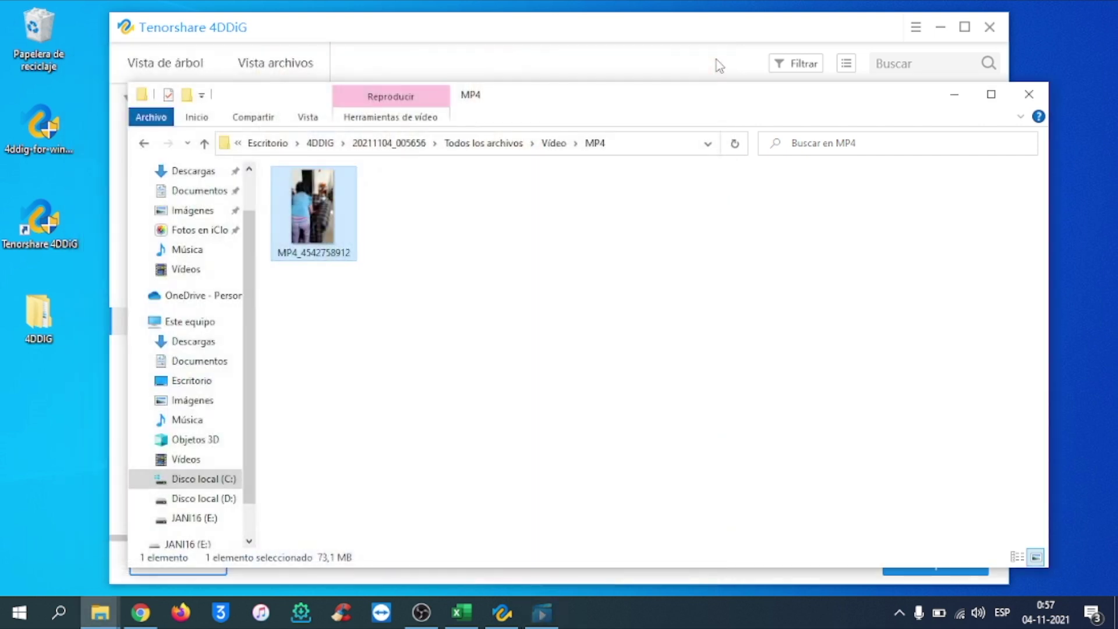
click(1029, 94)
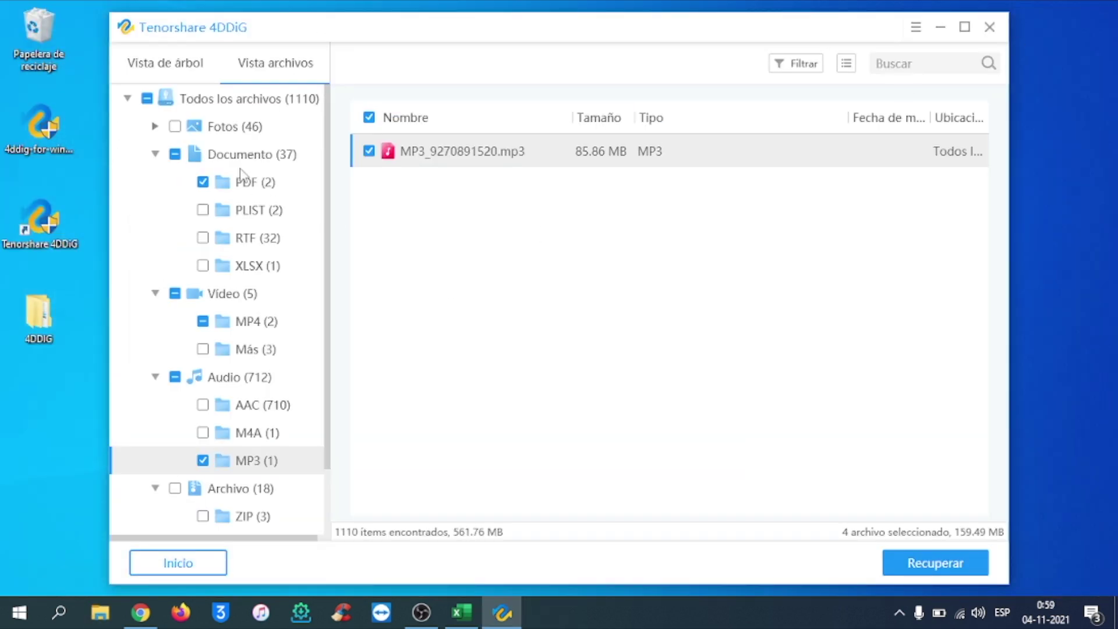
Switch the results to Vista de árbol, mark the m4a folder under Archivos RAW and open the mp3 folder.
click(184, 65)
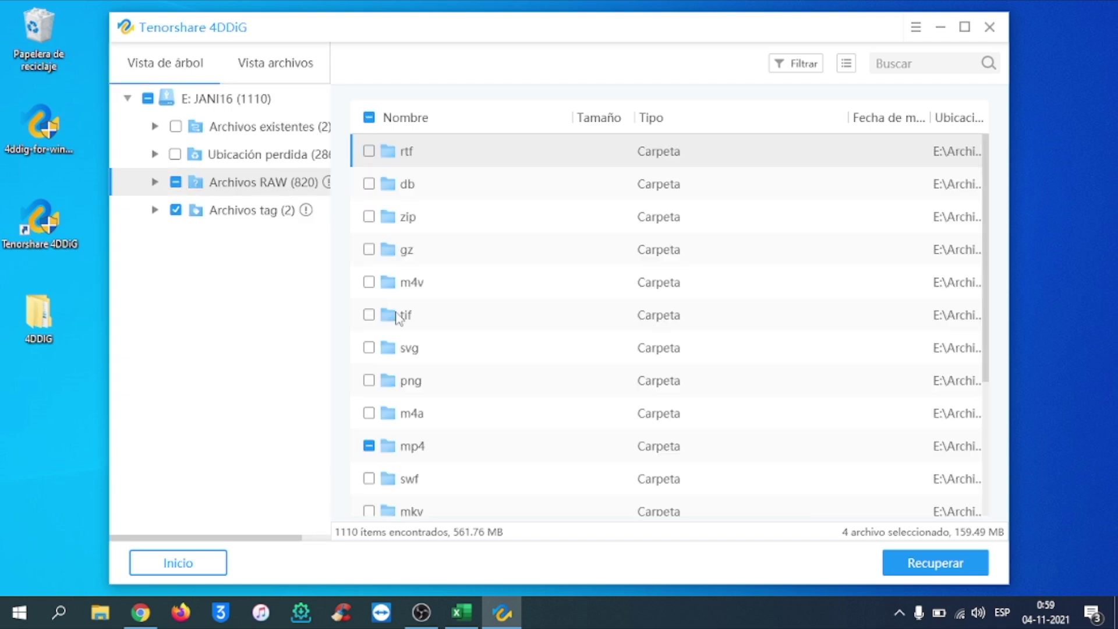
scroll(409, 291, down, 3)
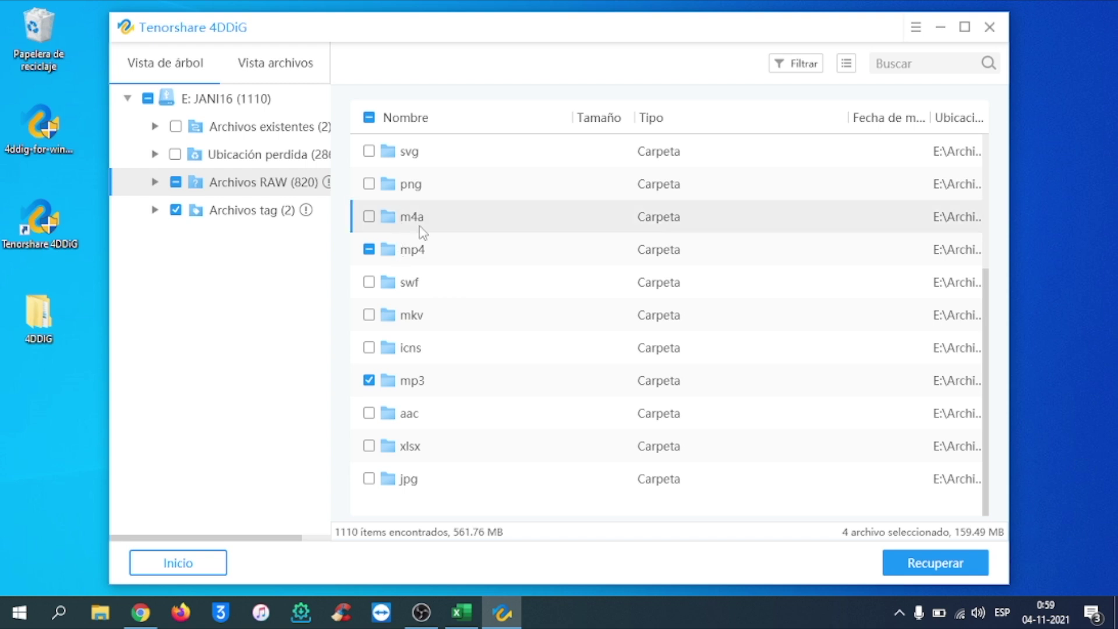
click(369, 217)
click(369, 381)
click(368, 381)
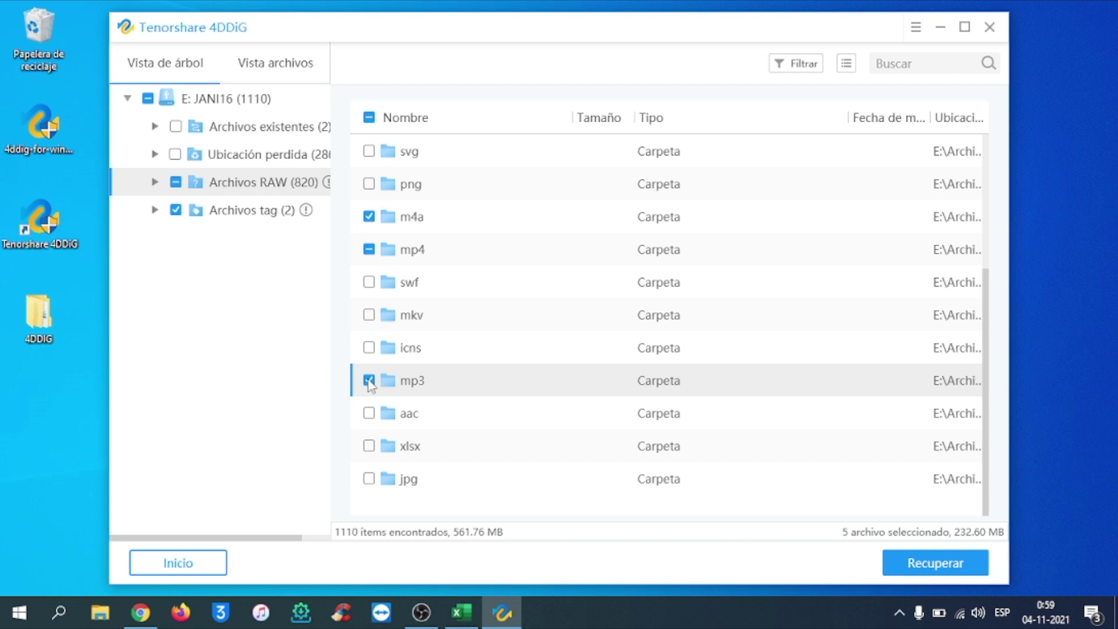
double_click(420, 382)
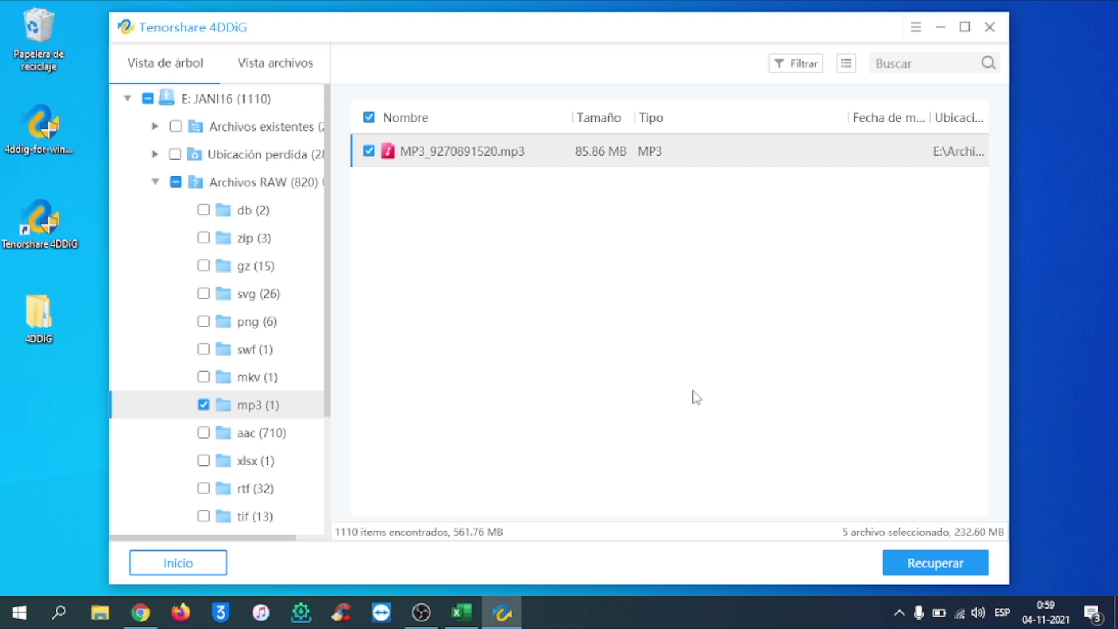
List the jpg folder under Archivos RAW and change its view to Iconos grande and finally to Previsualizar.
scroll(287, 386, down, 1)
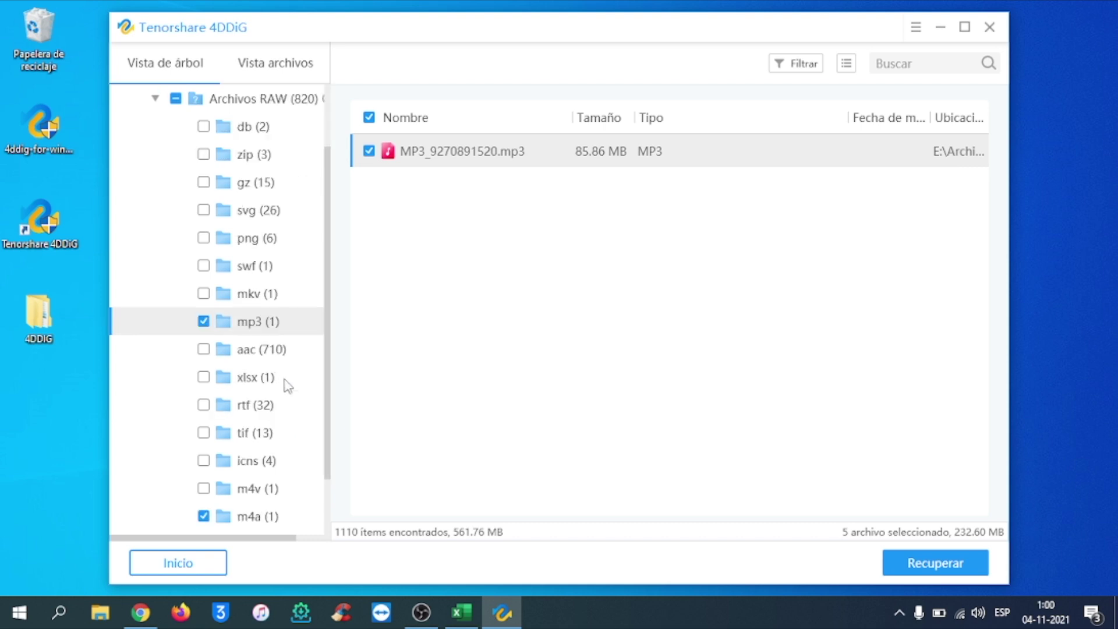
scroll(287, 386, down, 1)
click(241, 488)
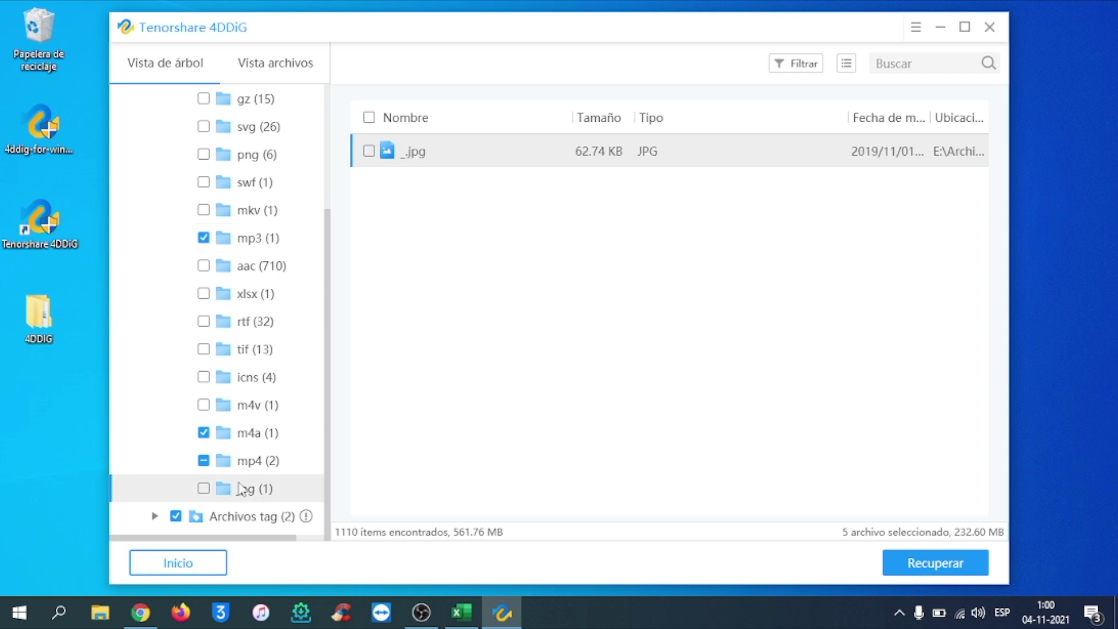
click(845, 70)
click(855, 121)
click(851, 67)
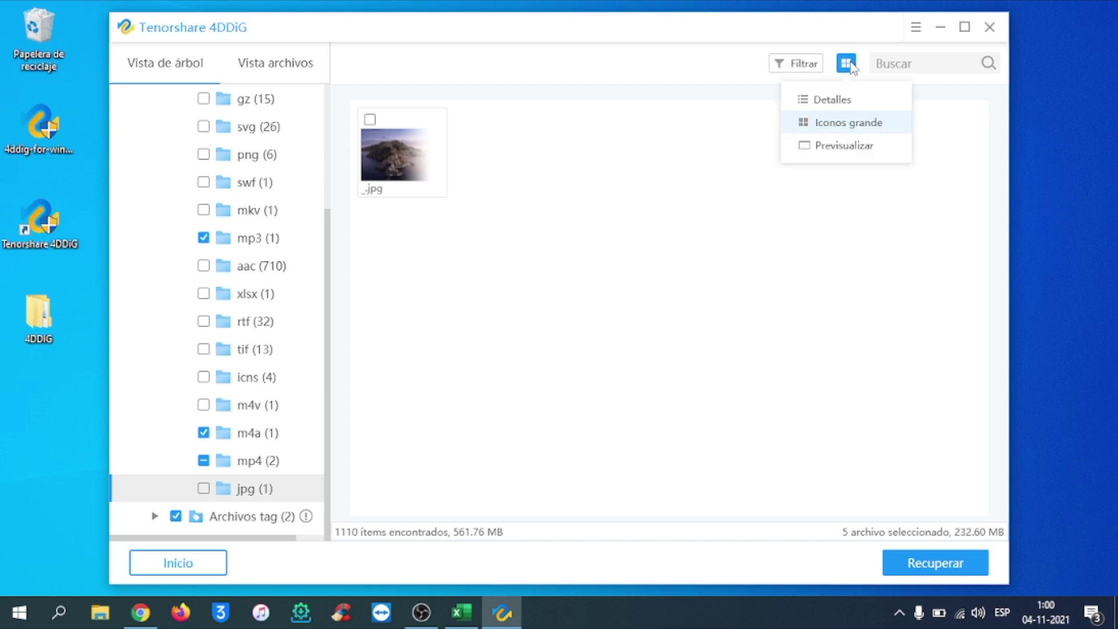
click(849, 150)
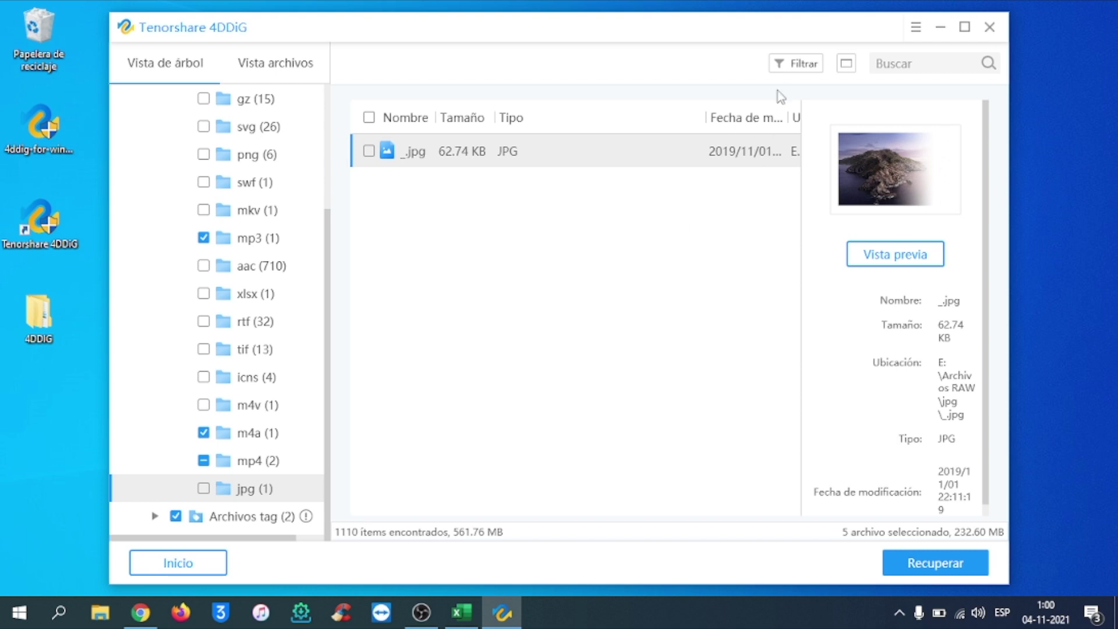
Examine the result filter's options for file status, file size, modification date and tag.
click(787, 71)
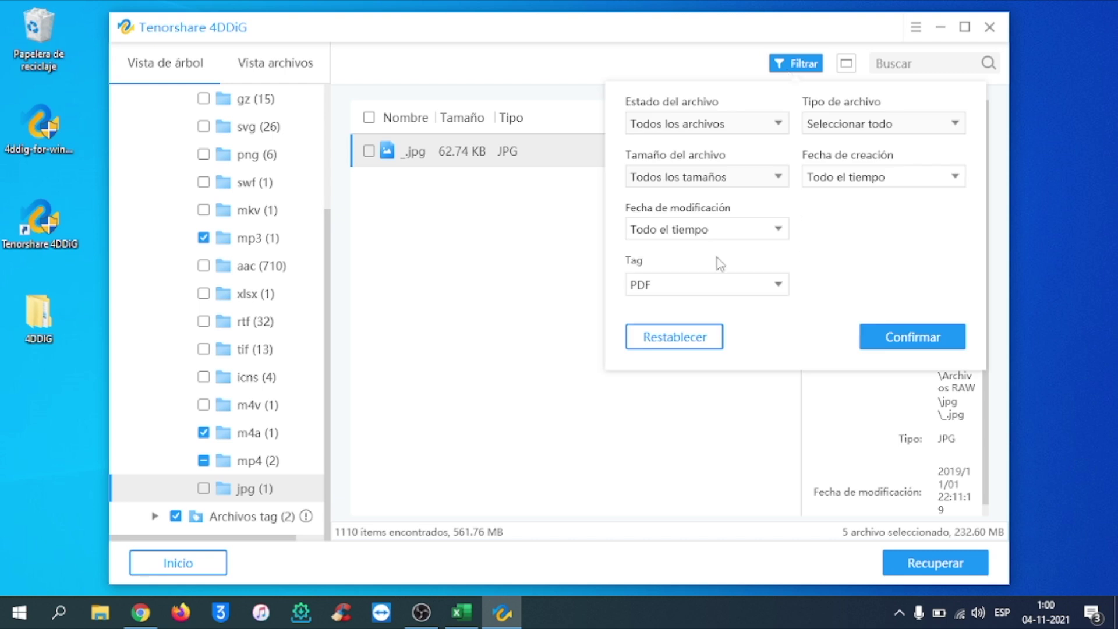
click(720, 125)
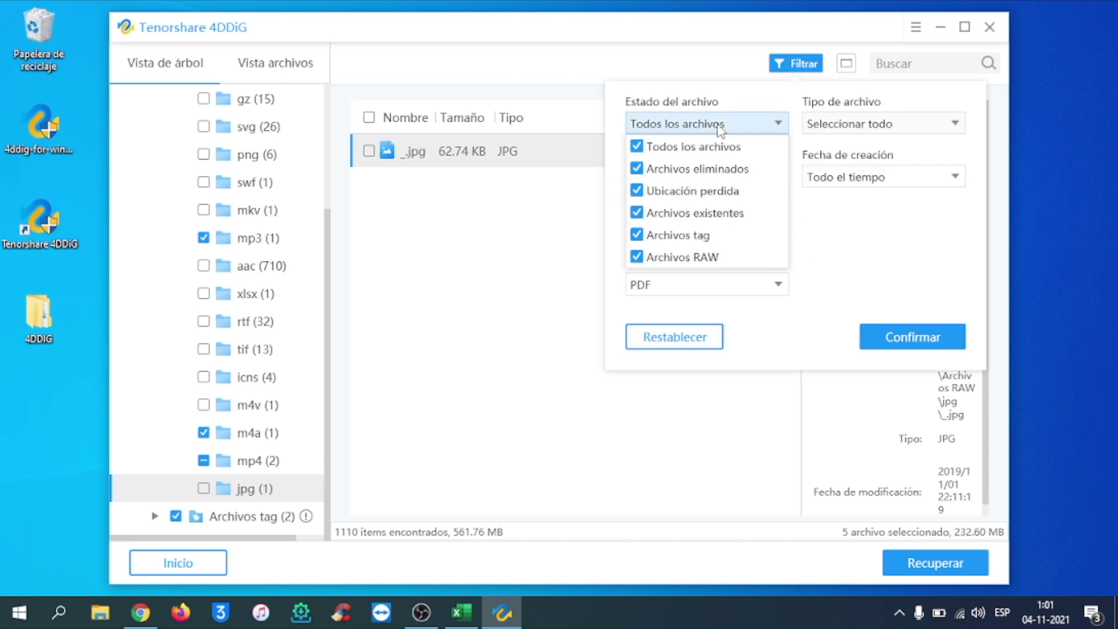
click(720, 95)
click(699, 179)
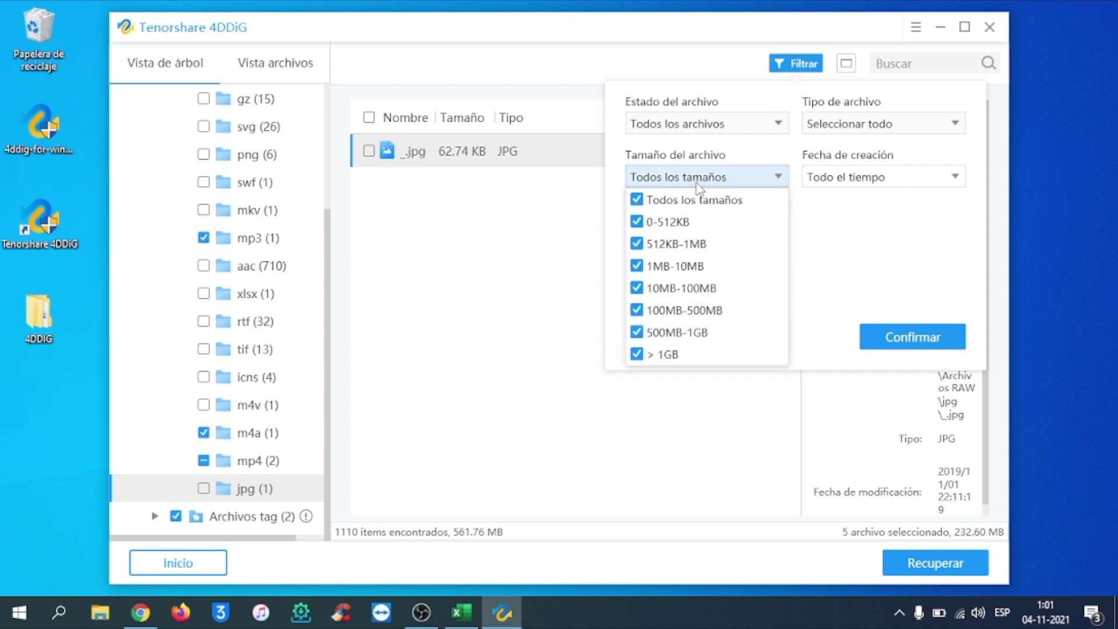
click(837, 262)
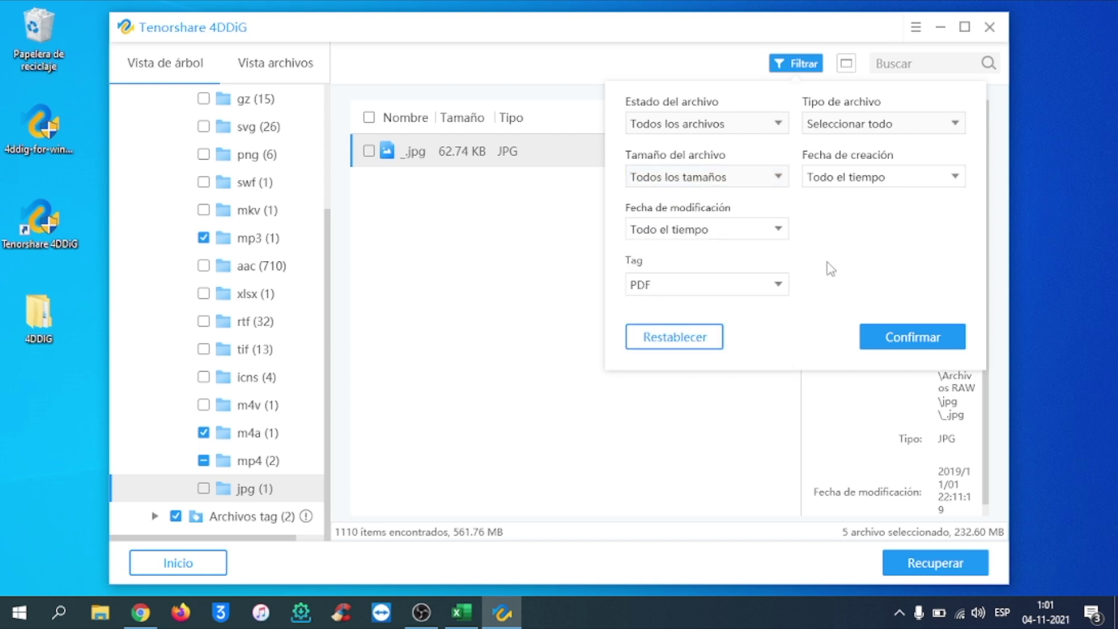
click(664, 230)
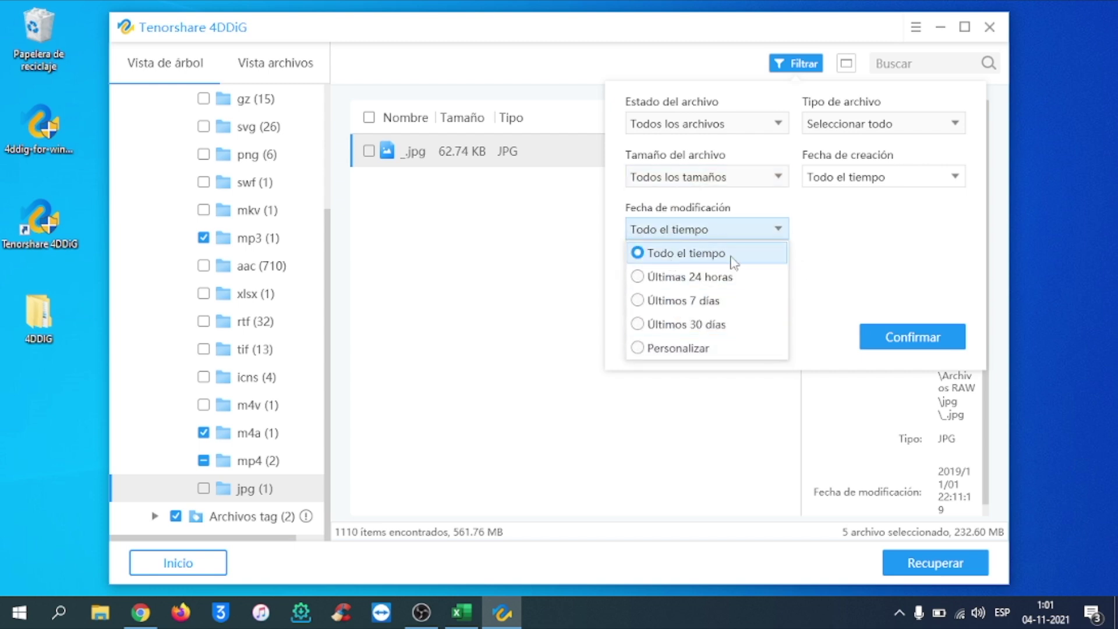
click(861, 261)
click(696, 288)
click(651, 261)
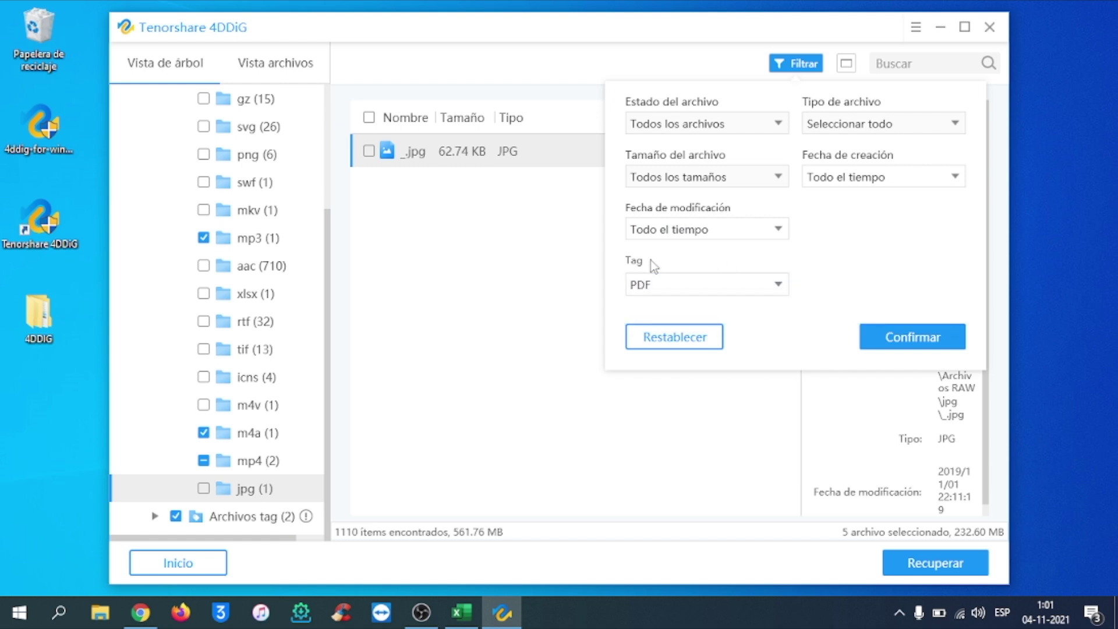
Examine the filter's file type and creation date options, and apply the filter with its default settings.
click(868, 124)
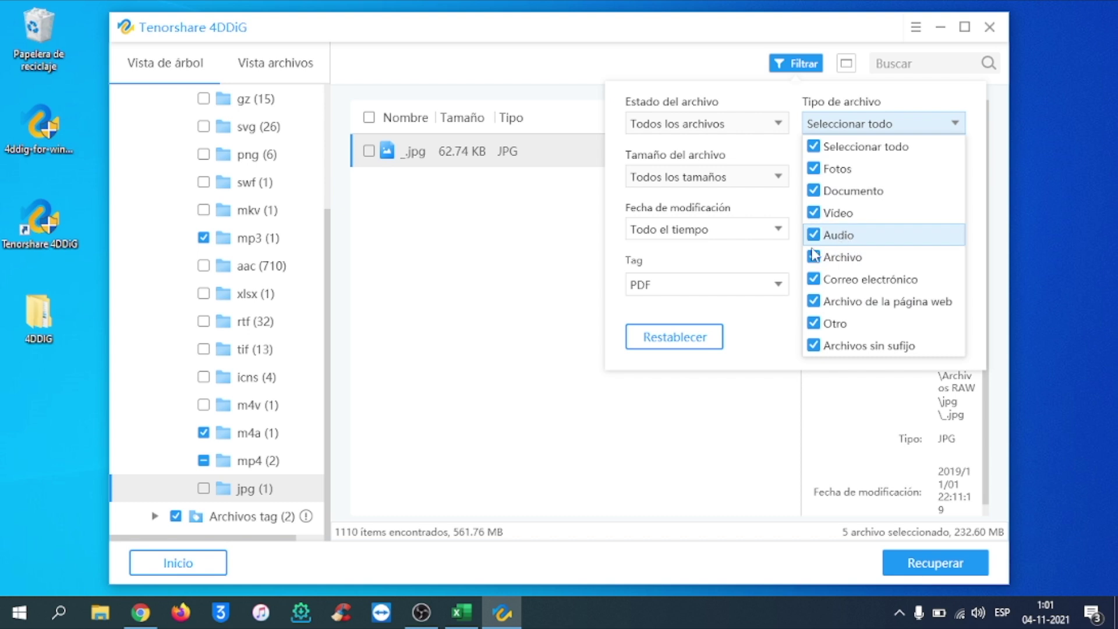
click(797, 266)
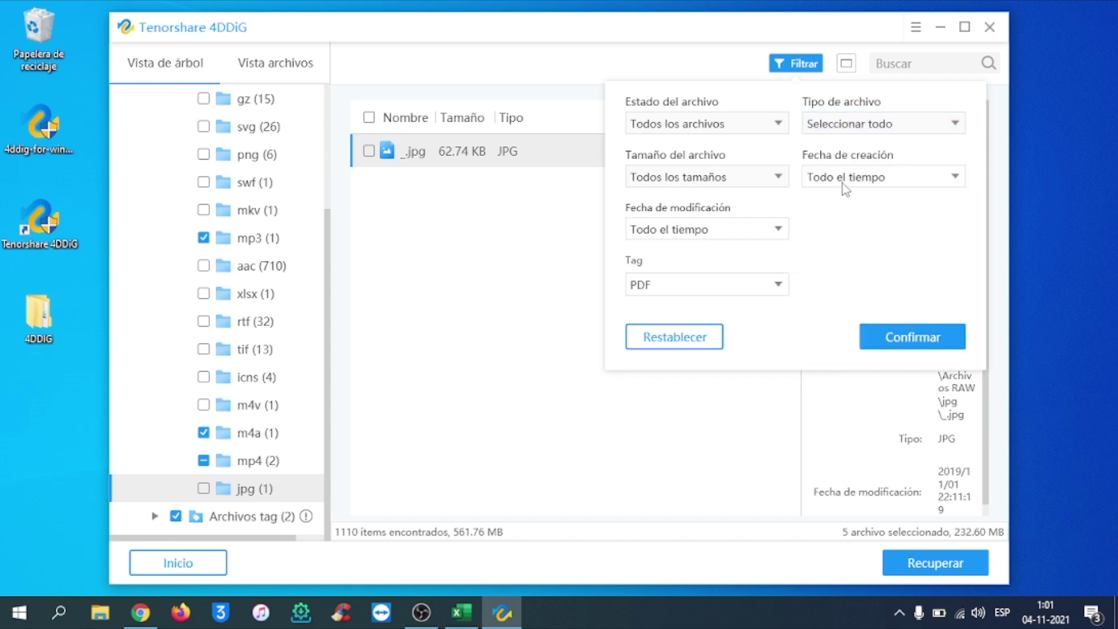
click(842, 183)
click(782, 263)
click(876, 336)
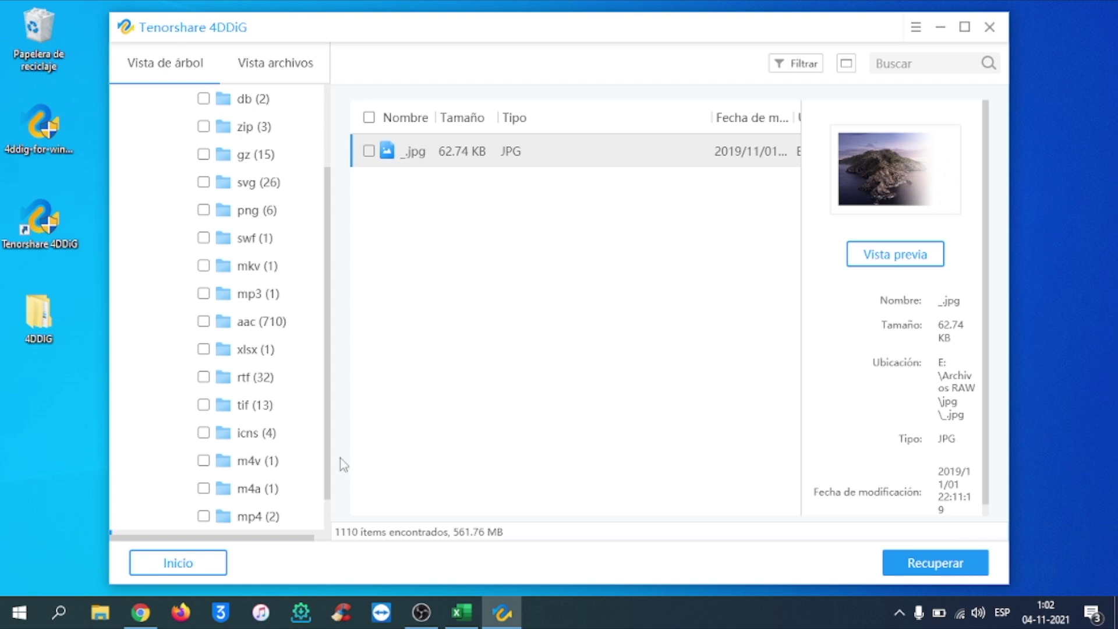
Return to the start page, discarding the scan results.
click(188, 565)
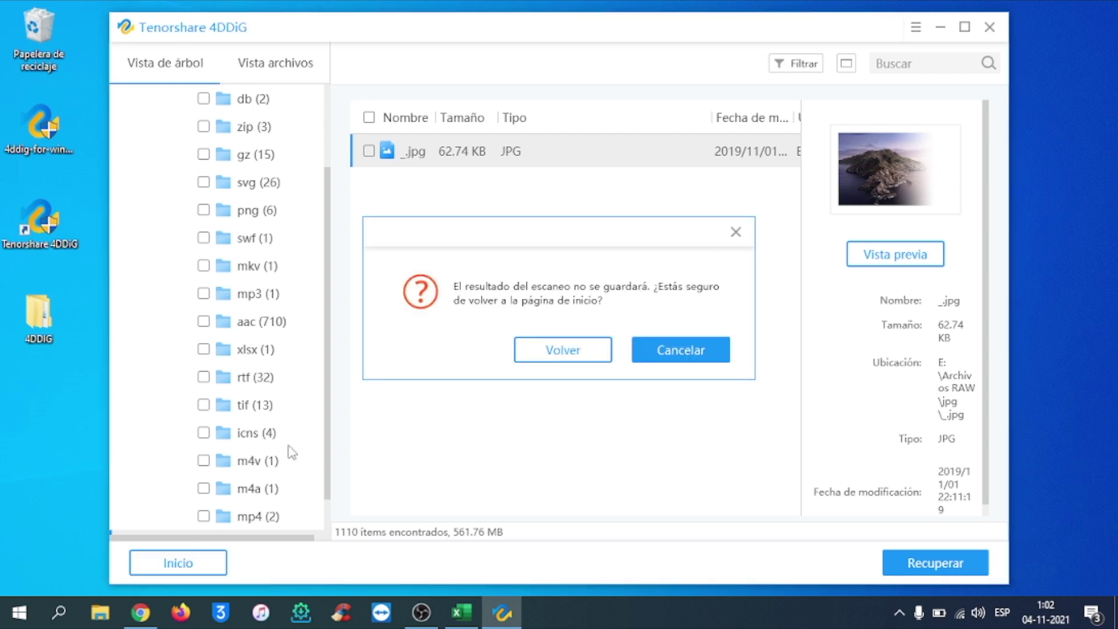
click(564, 344)
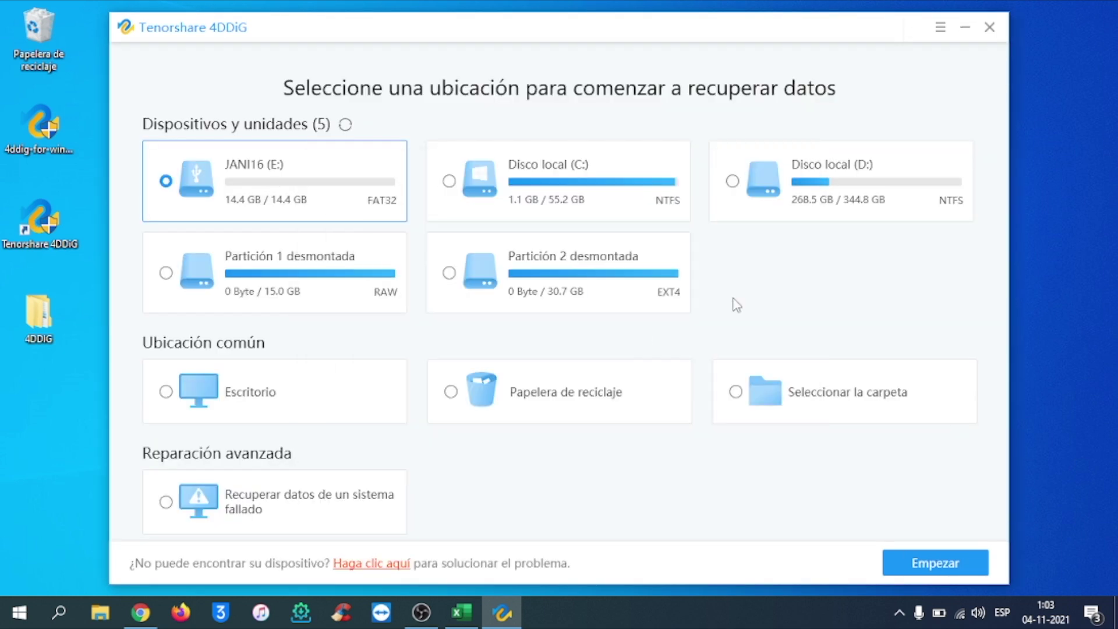
Select Disco local (C:), Disco local (D:), Partición 2 desmontada and Partición 1 desmontada one after another as the recovery location.
click(554, 172)
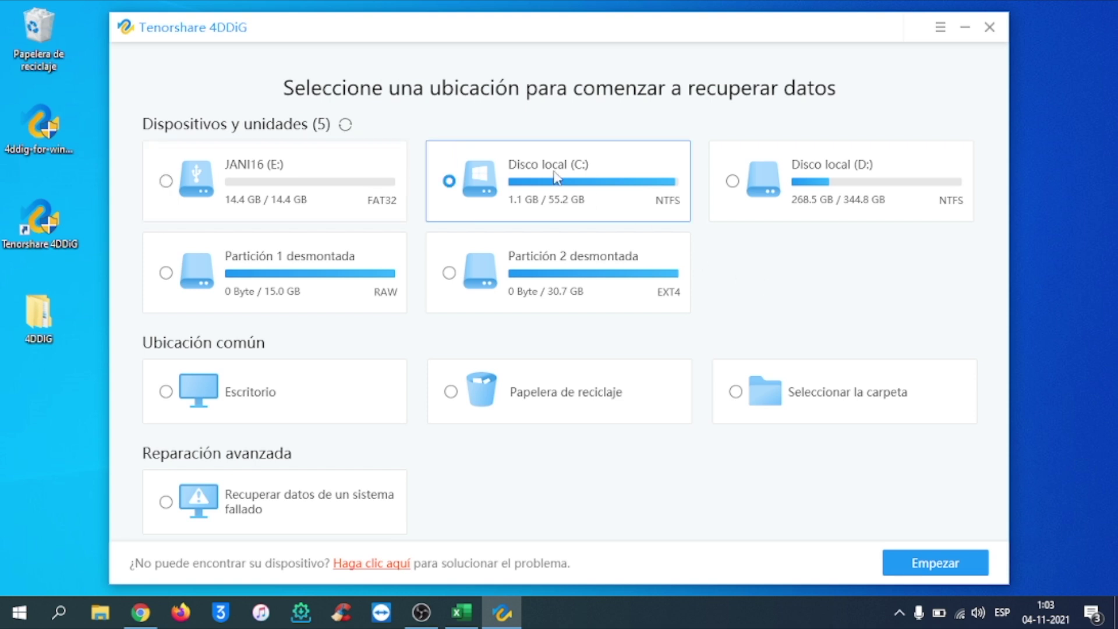
click(859, 165)
click(562, 267)
click(391, 280)
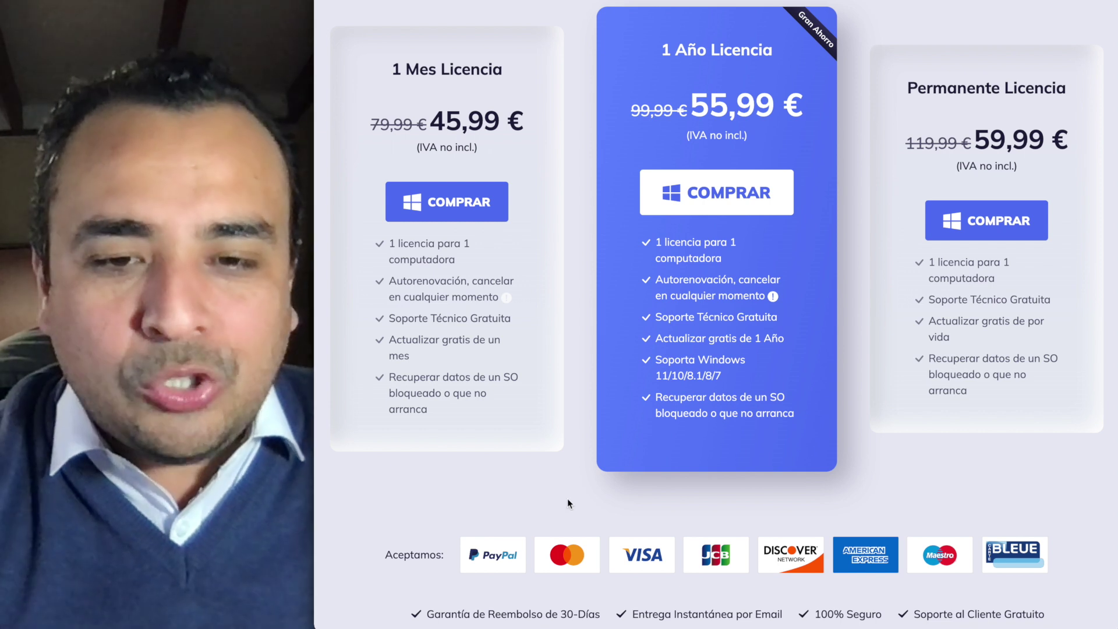
Switch to the 4DDiG pricing page in the browser and start buying the 1 Año Licencia for Windows.
drag(597, 613, 500, 612)
click(517, 574)
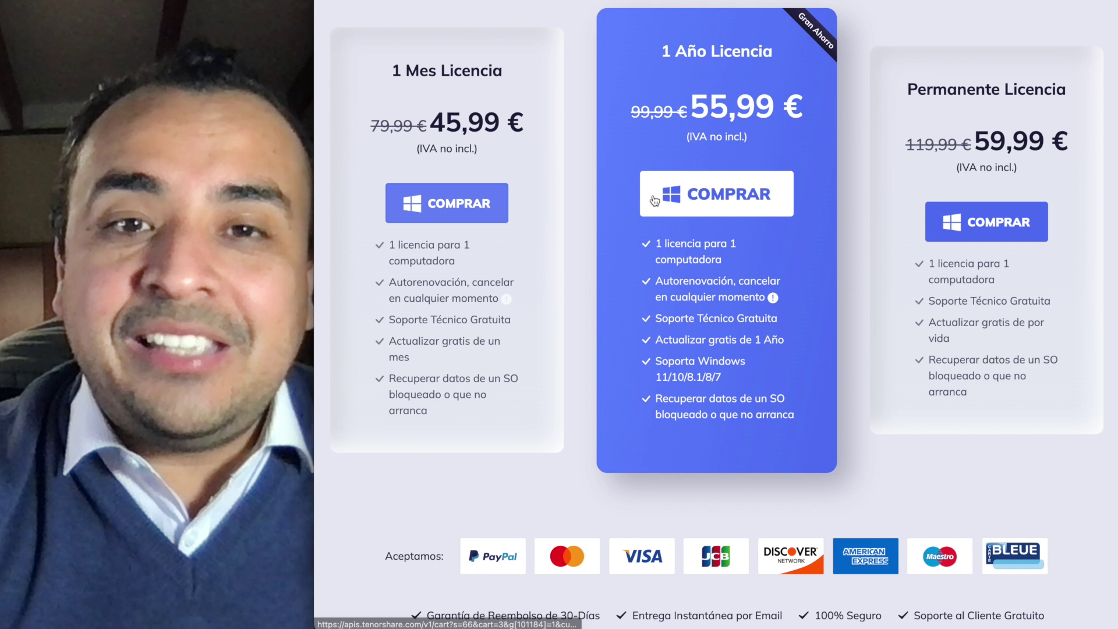
click(738, 194)
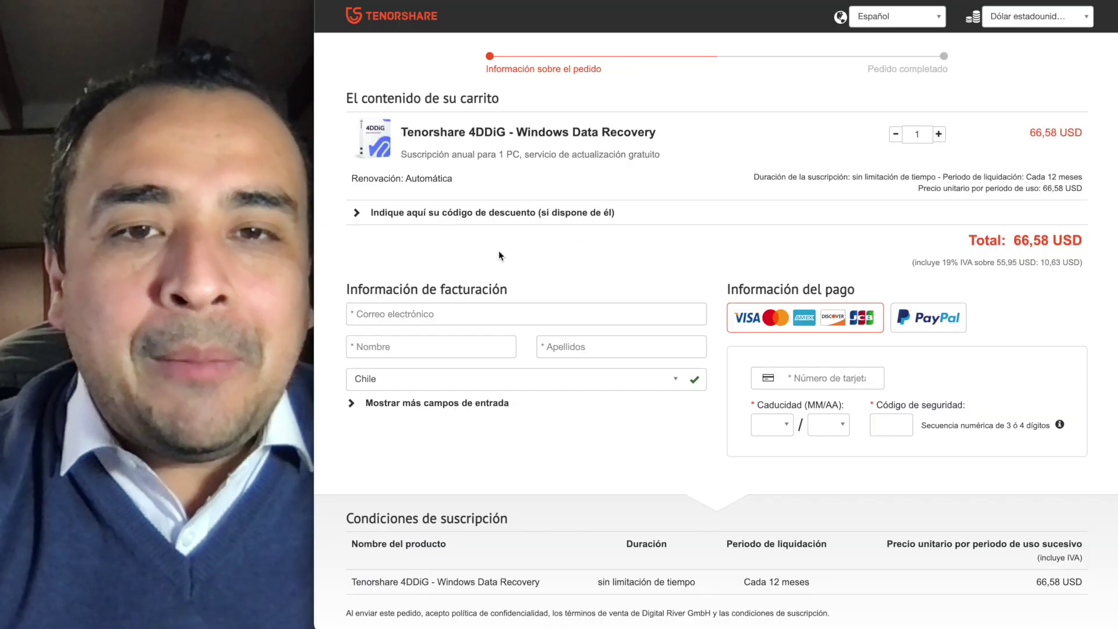
Apply the discount code 4DD-OWN-30OFF to the Tenorshare 4DDiG - Windows Data Recovery order in the cart.
click(417, 212)
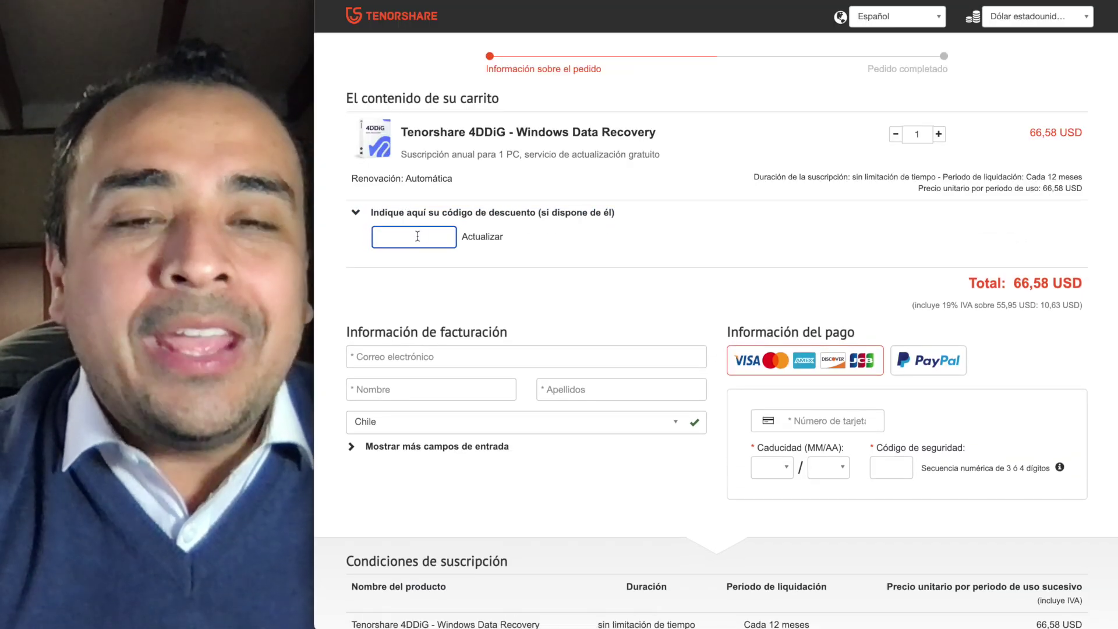
right_click(417, 235)
click(448, 329)
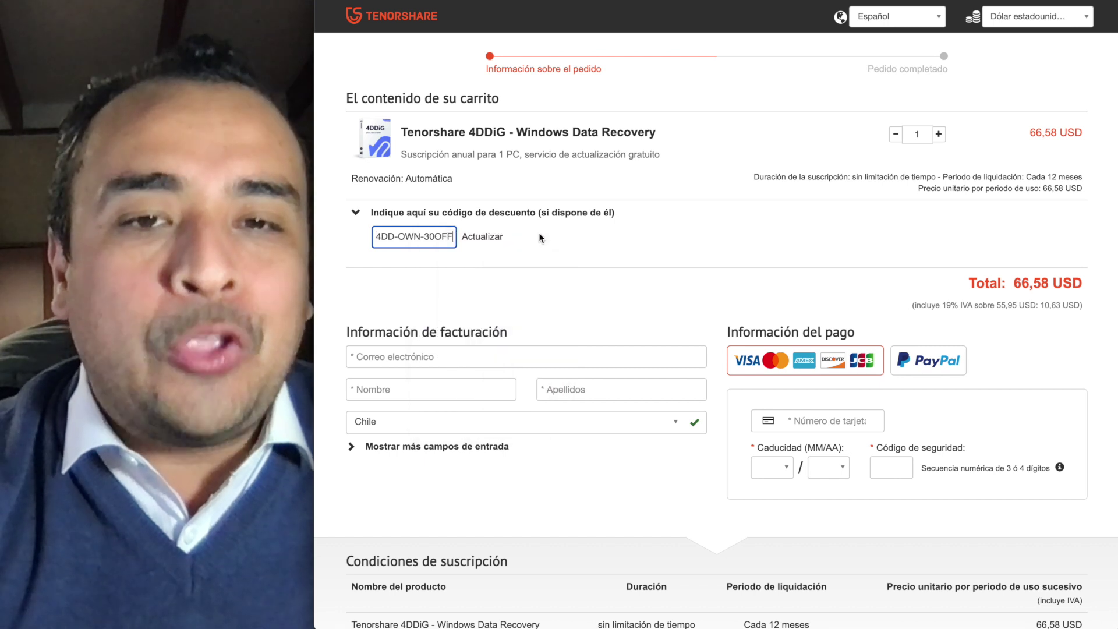
click(492, 239)
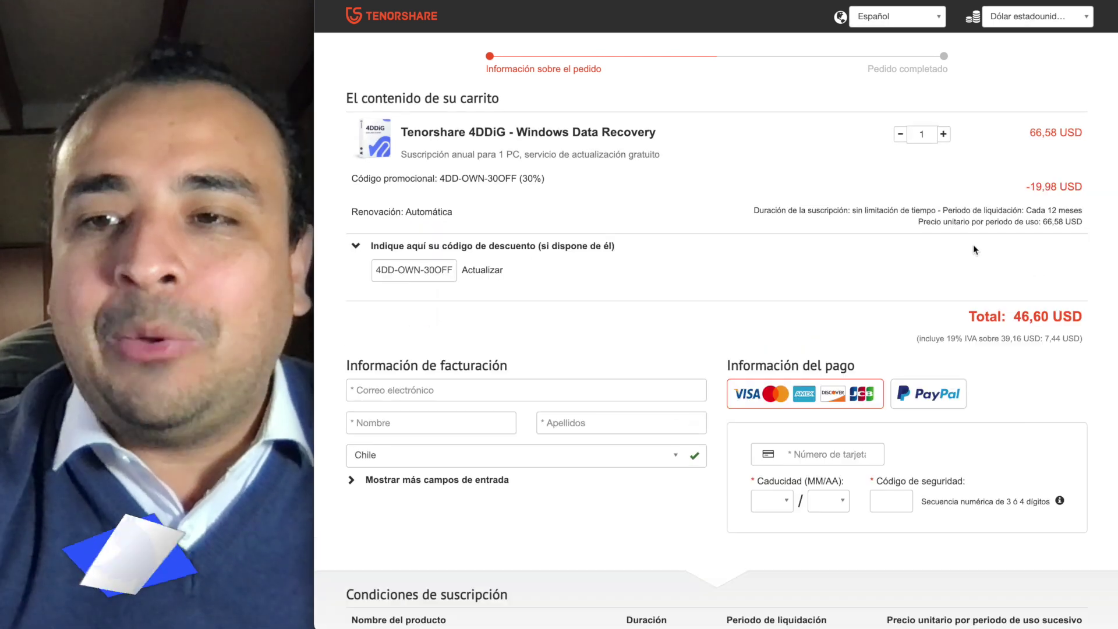